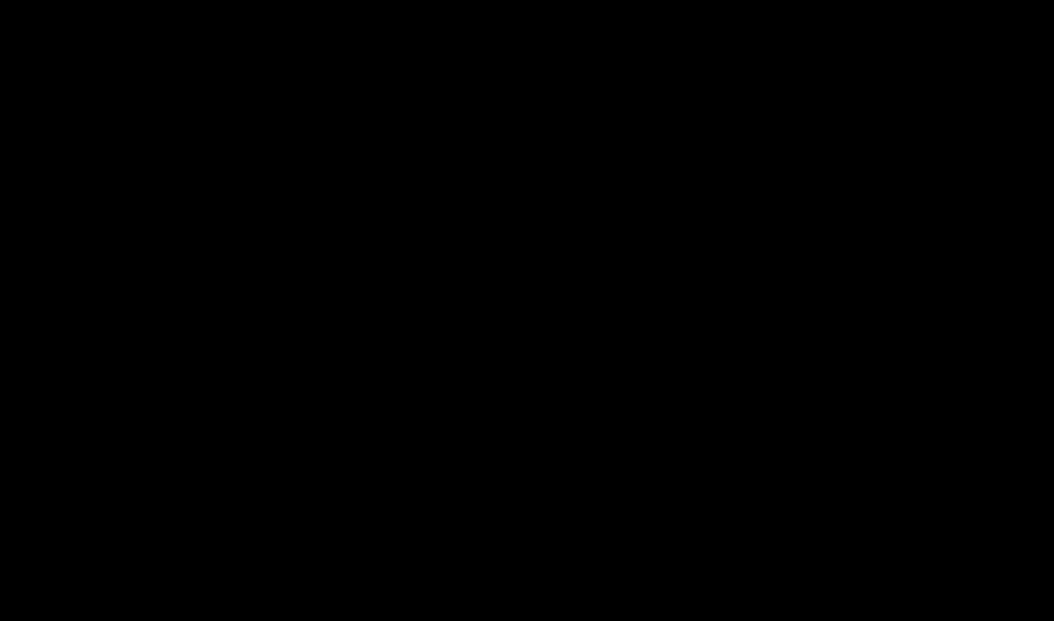
Bring up the Open dialog and browse to New folder (5)
{"action": "key", "text": "ctrl+o"}
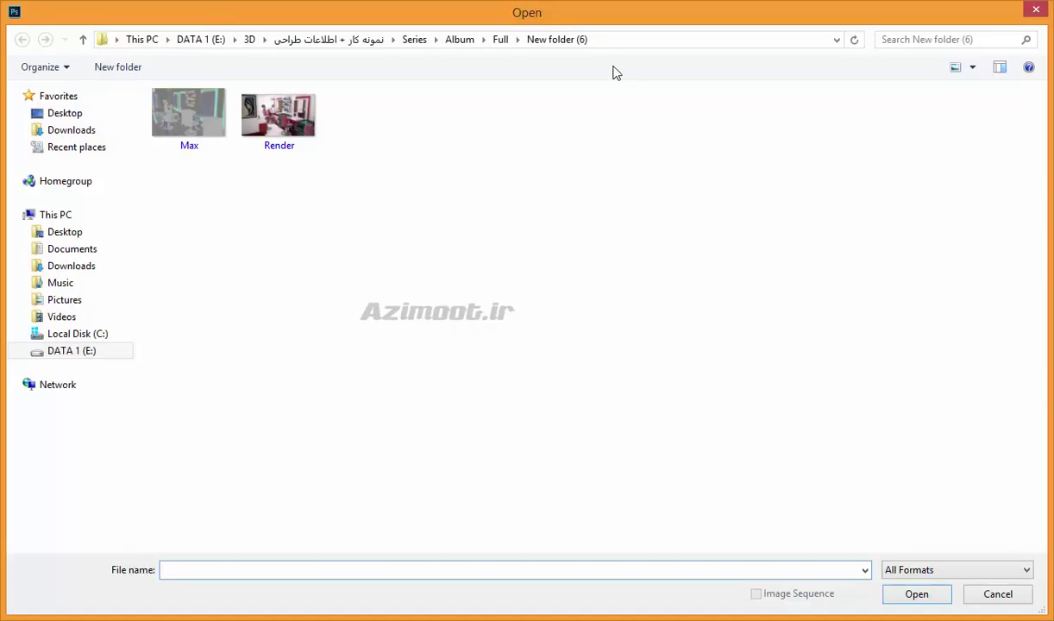
{"action": "left_click", "coordinate": [500, 38]}
{"action": "double_click", "coordinate": [217, 181]}
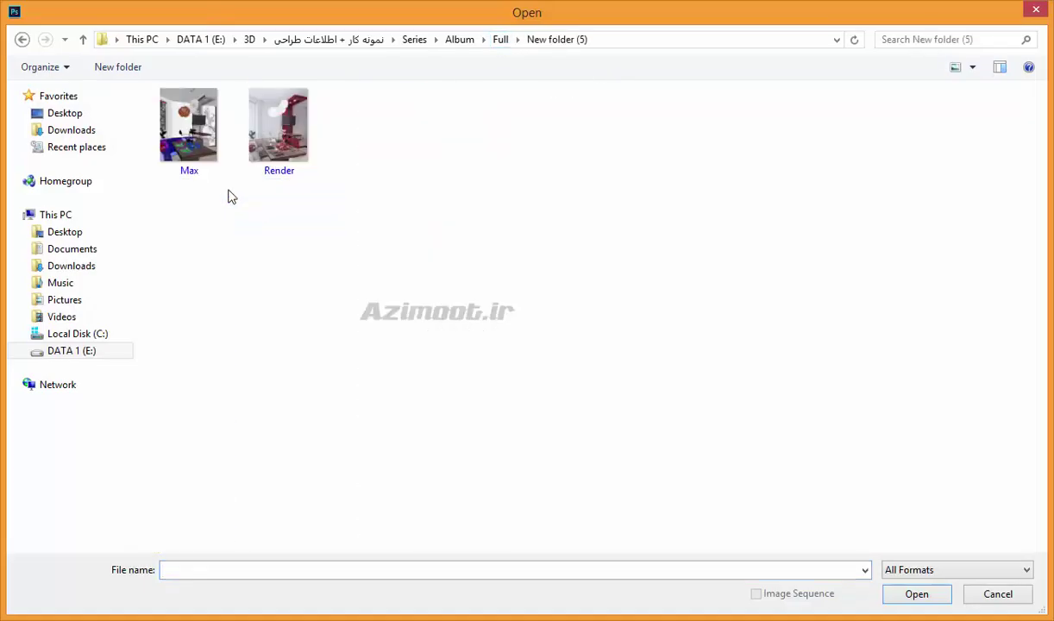
Preview the Max and Render images in Photo Viewer, then close the preview
{"action": "right_click", "coordinate": [209, 130]}
{"action": "left_click", "coordinate": [222, 158]}
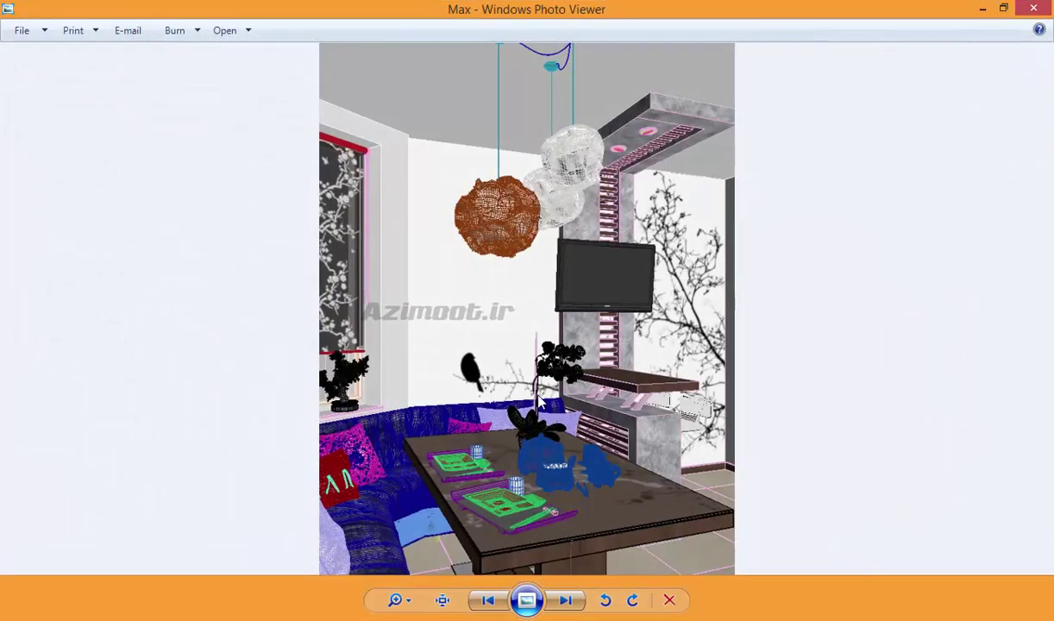
{"action": "left_click", "coordinate": [568, 596]}
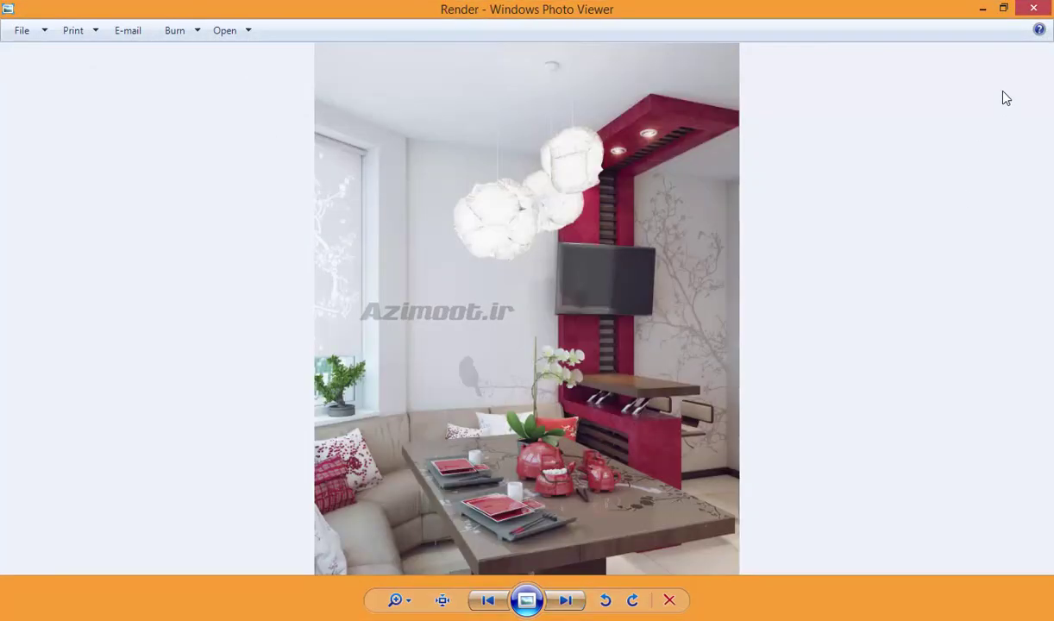
{"action": "left_click", "coordinate": [982, 9]}
Open Render.jpeg, fit it to the window, and add a Color Balance adjustment layer
{"action": "double_click", "coordinate": [295, 121]}
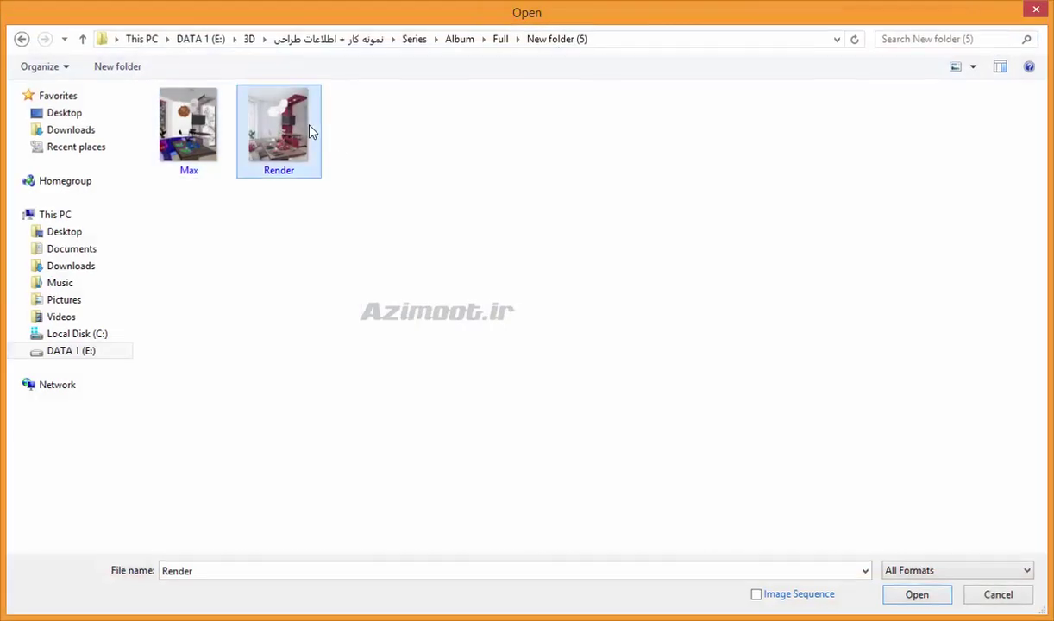
{"action": "key", "text": "ctrl+0"}
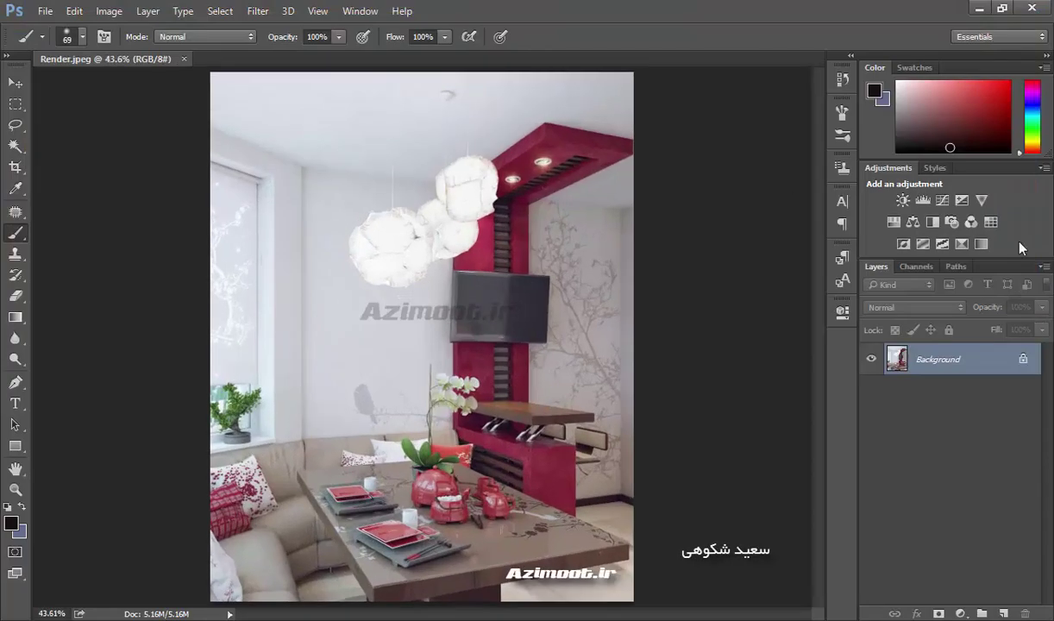
{"action": "left_click", "coordinate": [912, 221]}
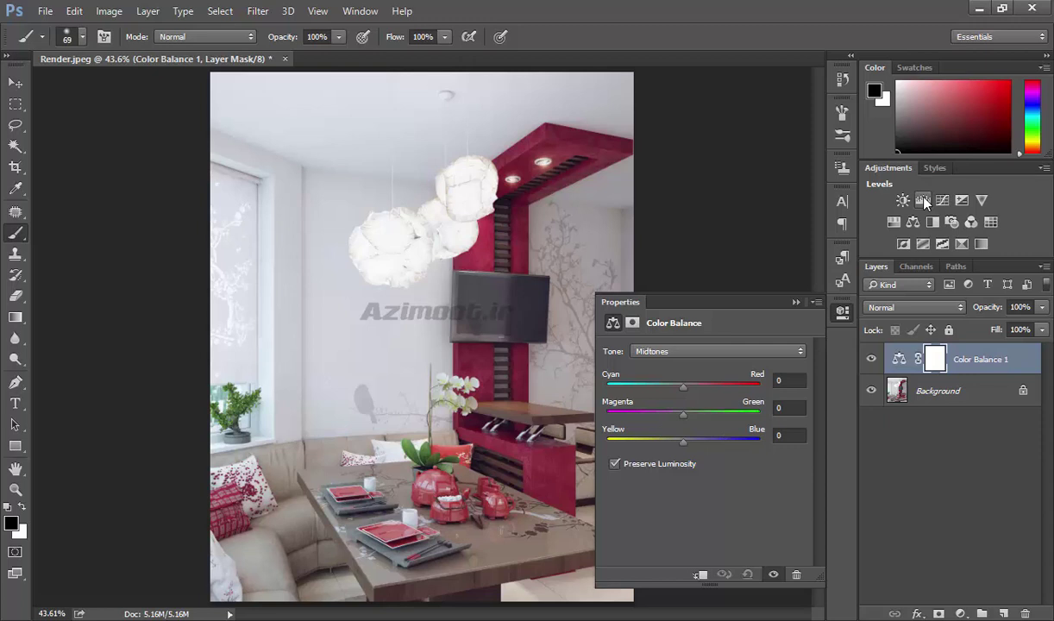
Add a Levels layer, hide Color Balance 1, and shift the Red channel midtones
{"action": "left_click", "coordinate": [923, 200]}
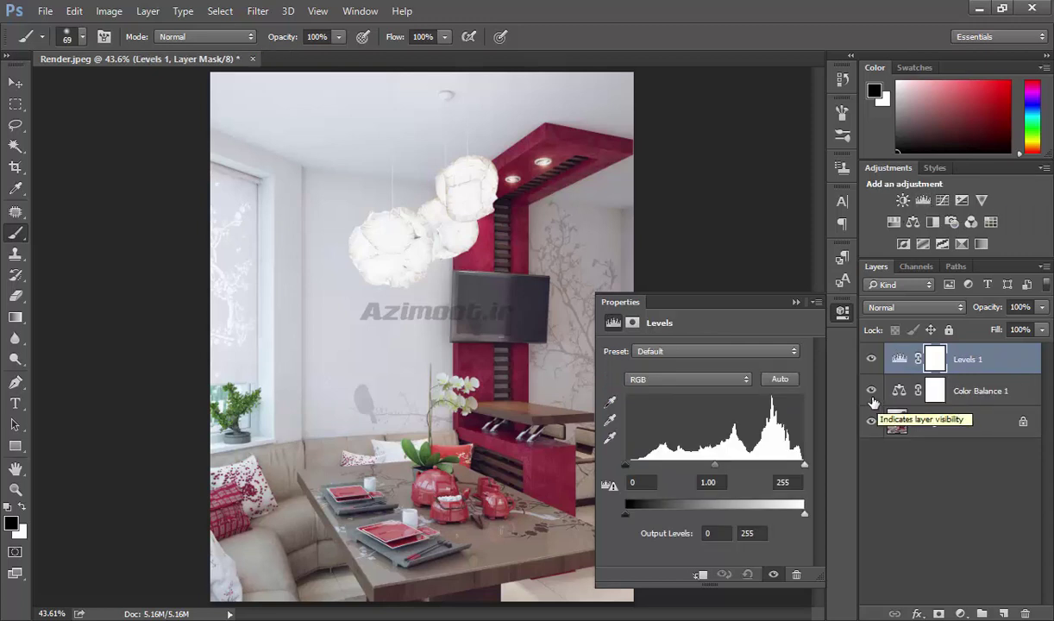
{"action": "left_click", "coordinate": [871, 393]}
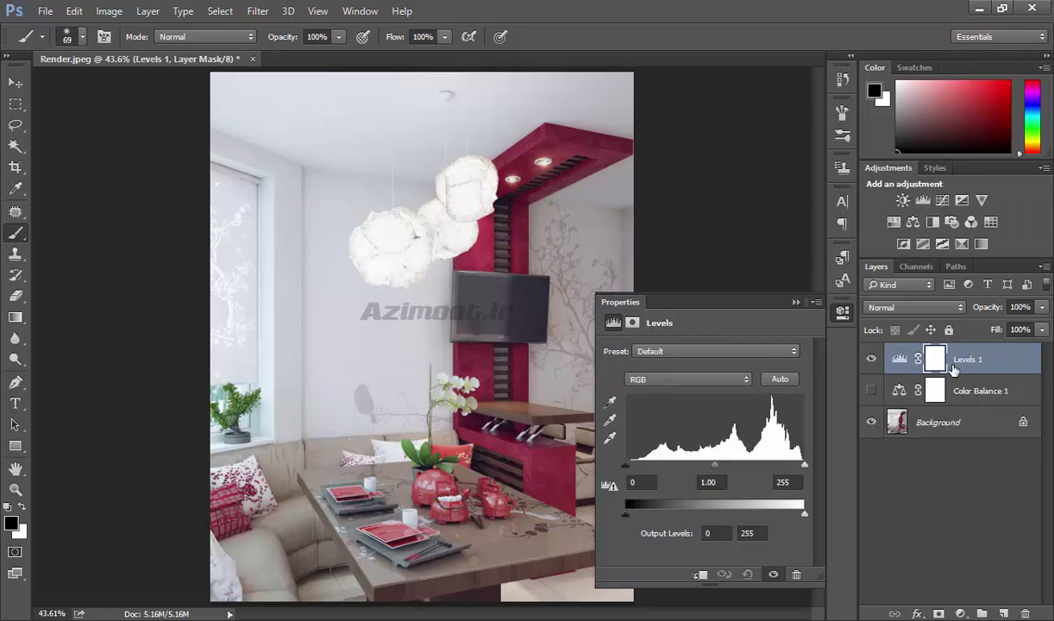
{"action": "left_click", "coordinate": [627, 379]}
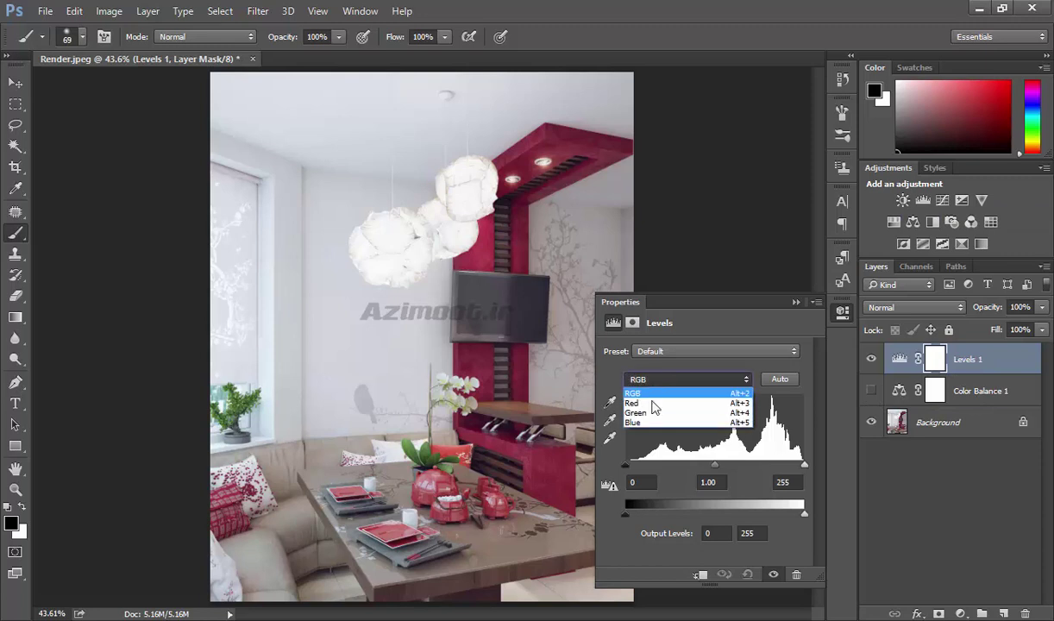
{"action": "left_click", "coordinate": [653, 403]}
{"action": "mouse_move", "coordinate": [714, 465]}
{"action": "left_mouse_down"}
{"action": "mouse_move", "coordinate": [661, 469]}
{"action": "mouse_move", "coordinate": [766, 469]}
{"action": "left_mouse_up"}
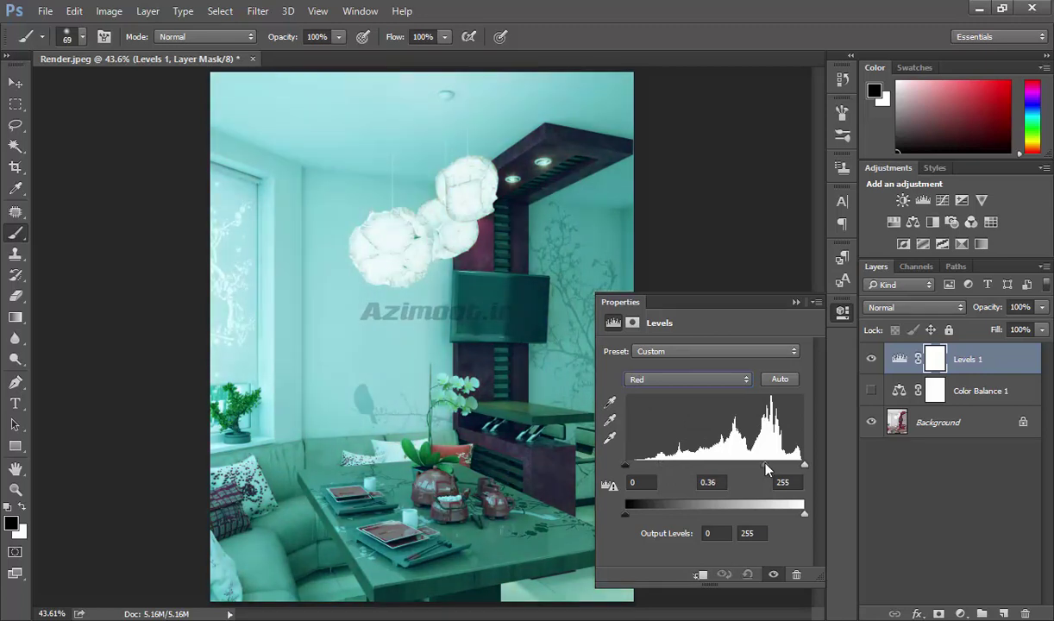
Toggle Color Balance 1 off again and reset Levels 1 to defaults
{"action": "left_click", "coordinate": [900, 393]}
{"action": "left_click", "coordinate": [871, 390]}
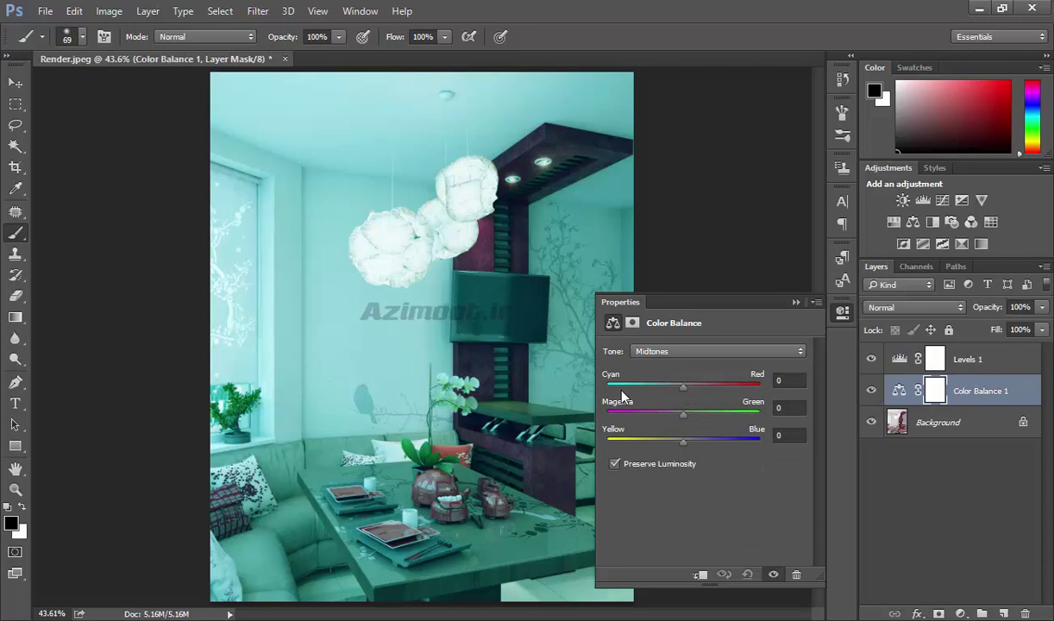
{"action": "left_click", "coordinate": [871, 390]}
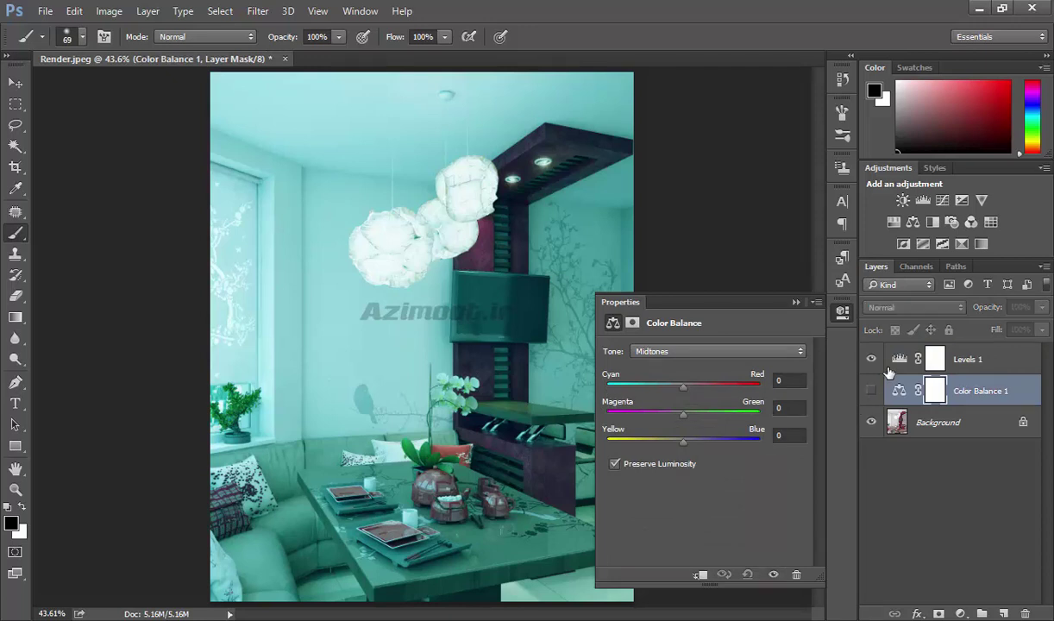
{"action": "left_click", "coordinate": [897, 360]}
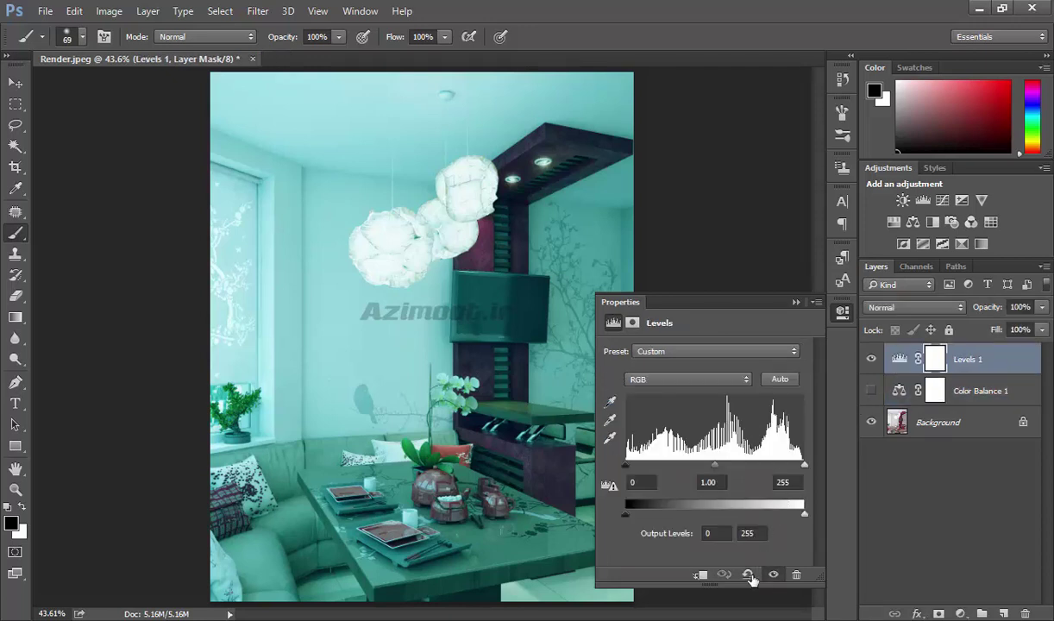
{"action": "left_click", "coordinate": [748, 573]}
Try purple and warm yellow Blue-channel midtone shifts, then hide Levels 1 and show Color Balance 1
{"action": "left_click", "coordinate": [656, 379]}
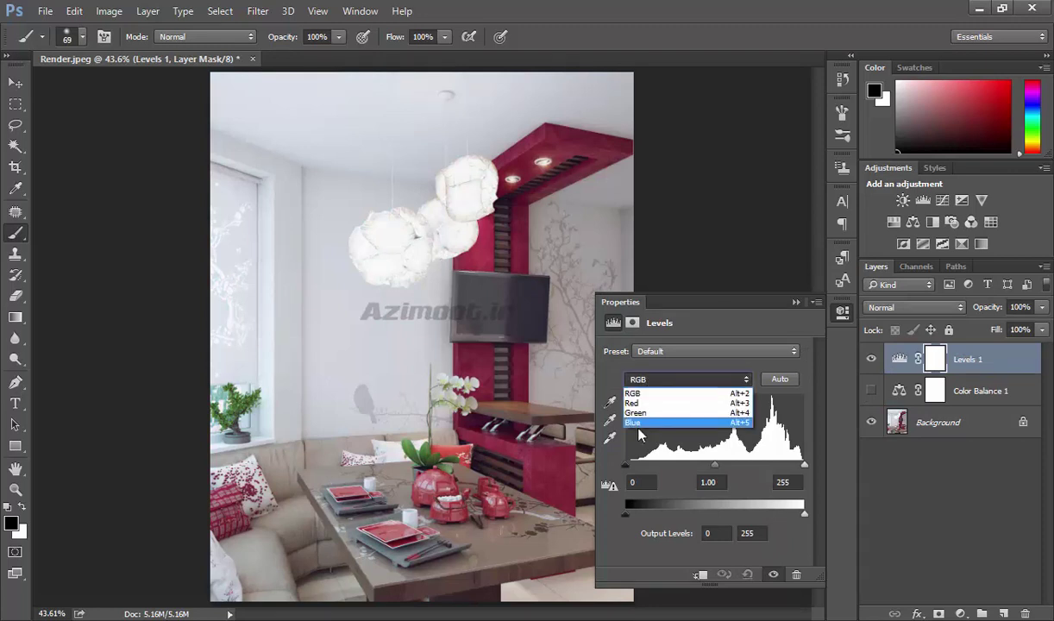
{"action": "left_click", "coordinate": [638, 420]}
{"action": "left_click_drag", "start_coordinate": [714, 466], "coordinate": [675, 466]}
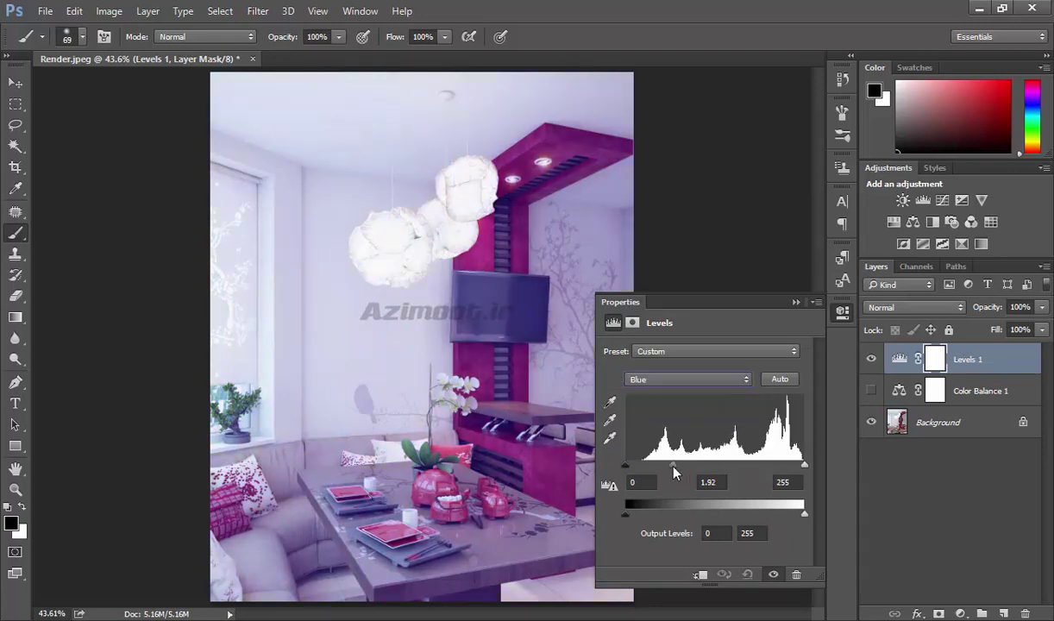
{"action": "left_click_drag", "start_coordinate": [674, 466], "coordinate": [758, 465]}
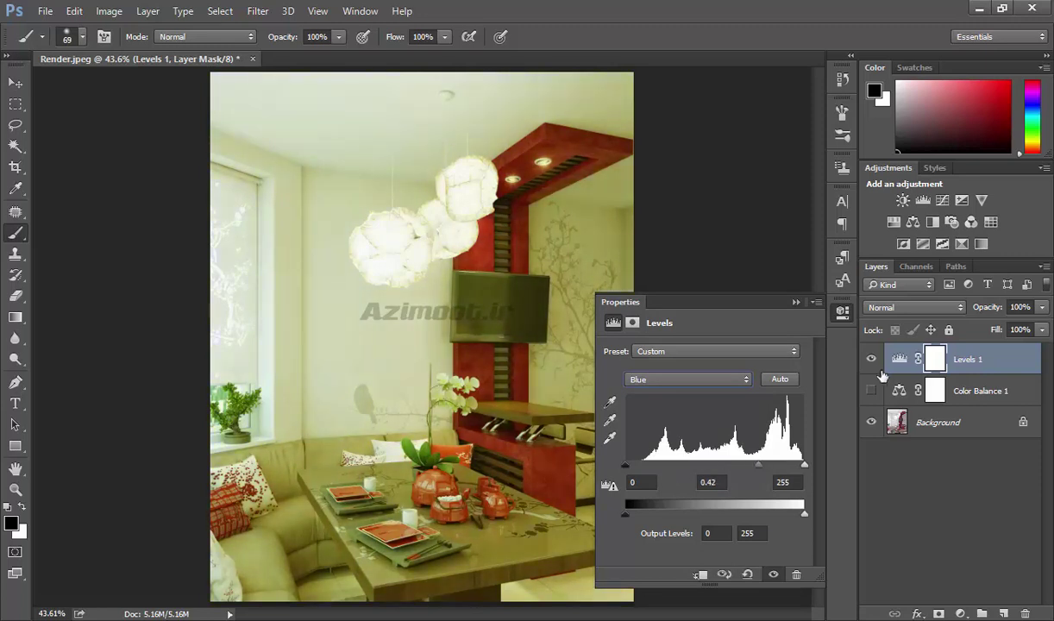
{"action": "left_click", "coordinate": [871, 359]}
{"action": "left_click", "coordinate": [893, 392]}
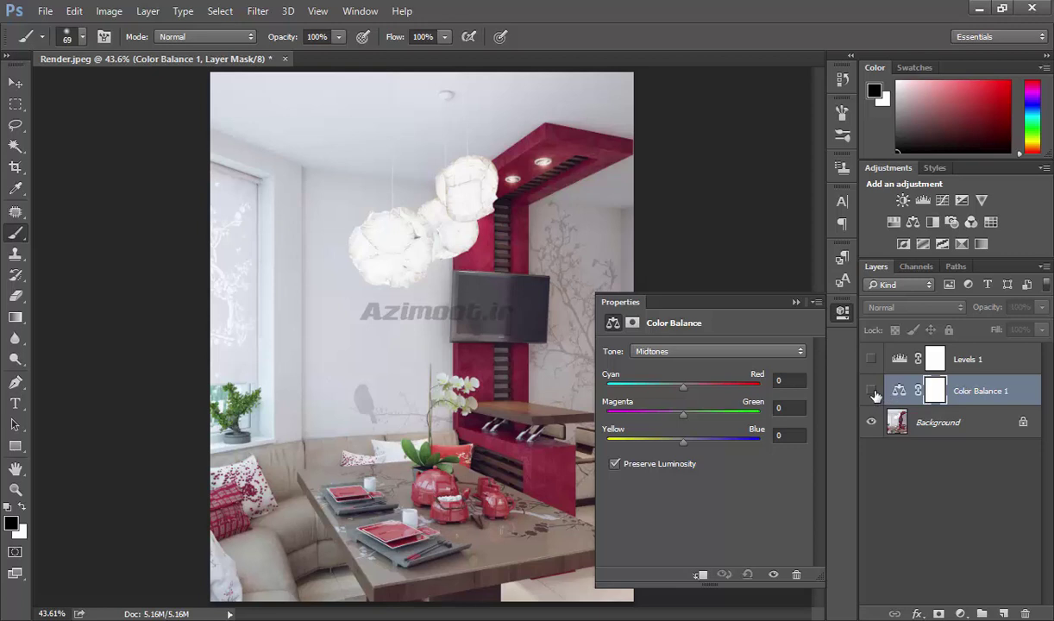
{"action": "left_click", "coordinate": [871, 389]}
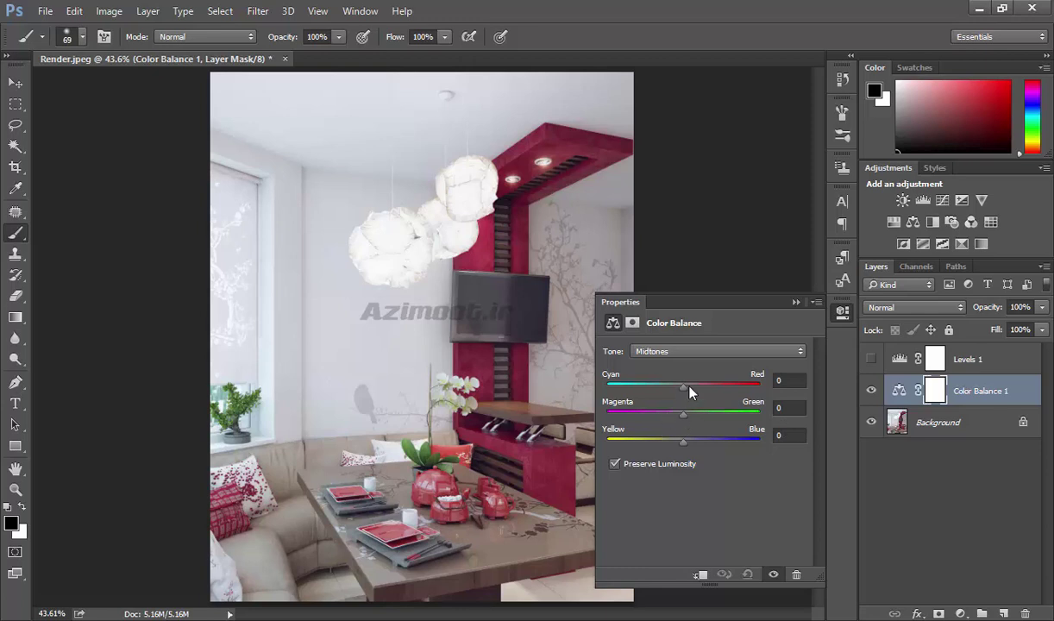
Add a Curves layer, hide Color Balance 1, and bend the Green curve for a magenta cast
{"action": "left_click", "coordinate": [945, 200]}
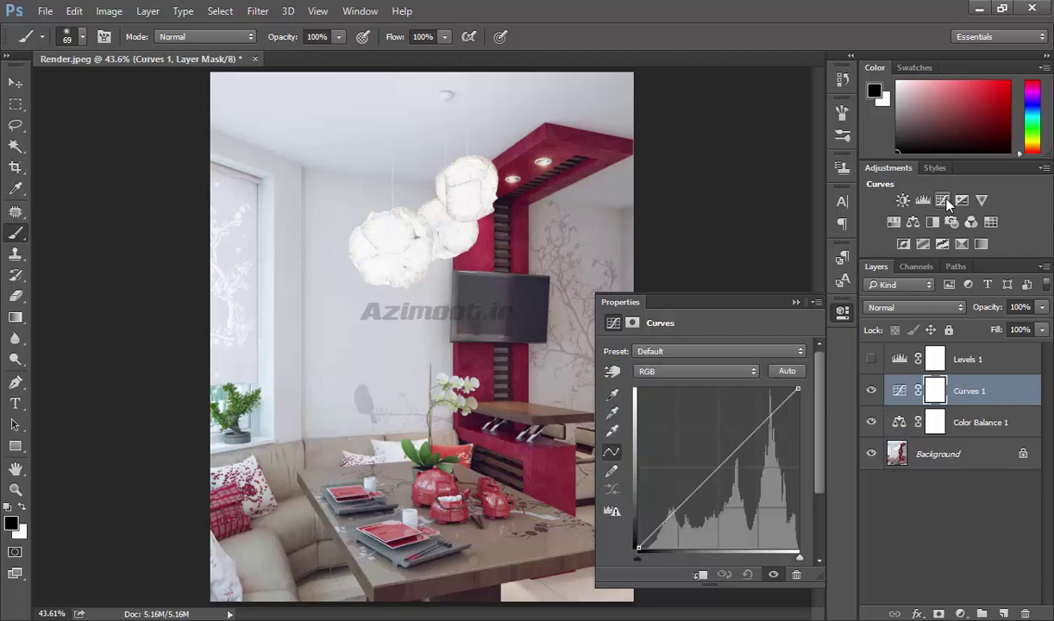
{"action": "left_click", "coordinate": [871, 422]}
{"action": "left_click", "coordinate": [900, 393]}
{"action": "left_click", "coordinate": [682, 371]}
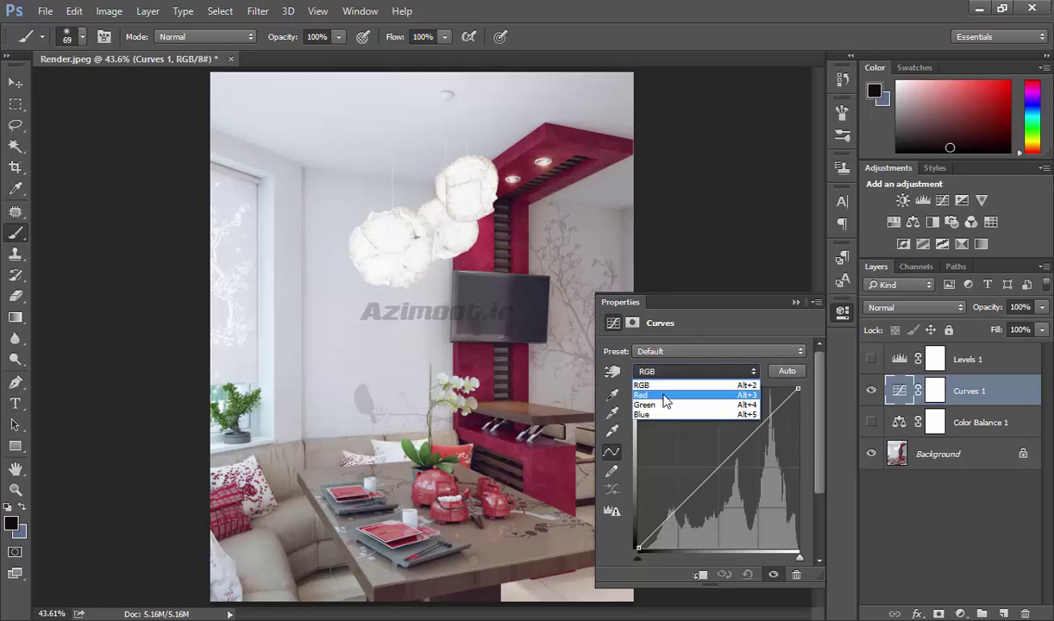
{"action": "left_click", "coordinate": [648, 404]}
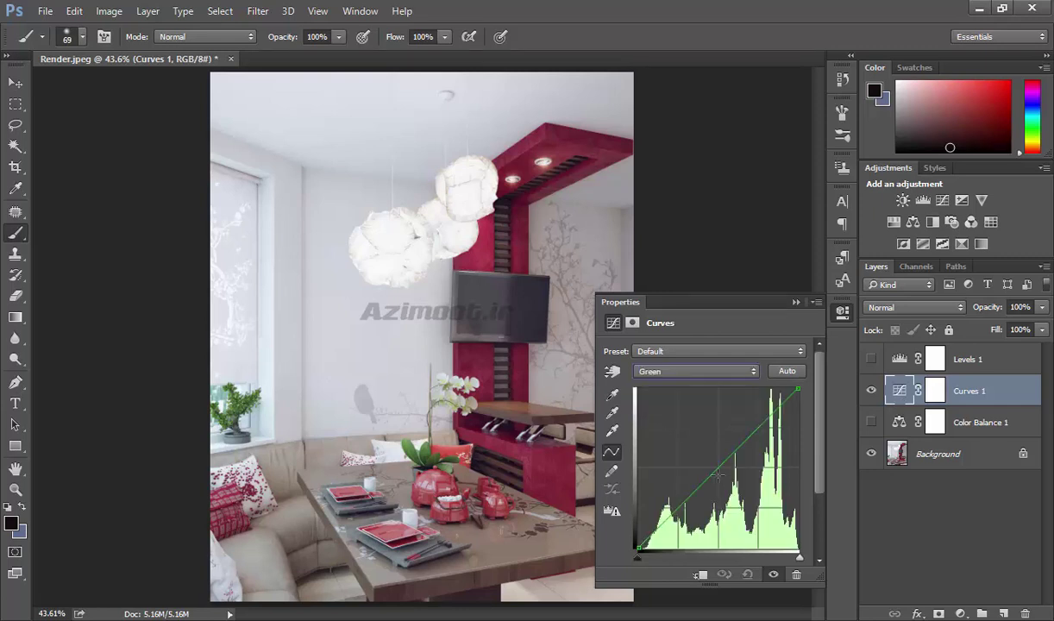
{"action": "mouse_move", "coordinate": [716, 467]}
{"action": "left_mouse_down"}
{"action": "mouse_move", "coordinate": [703, 446]}
{"action": "mouse_move", "coordinate": [732, 485]}
{"action": "left_mouse_up"}
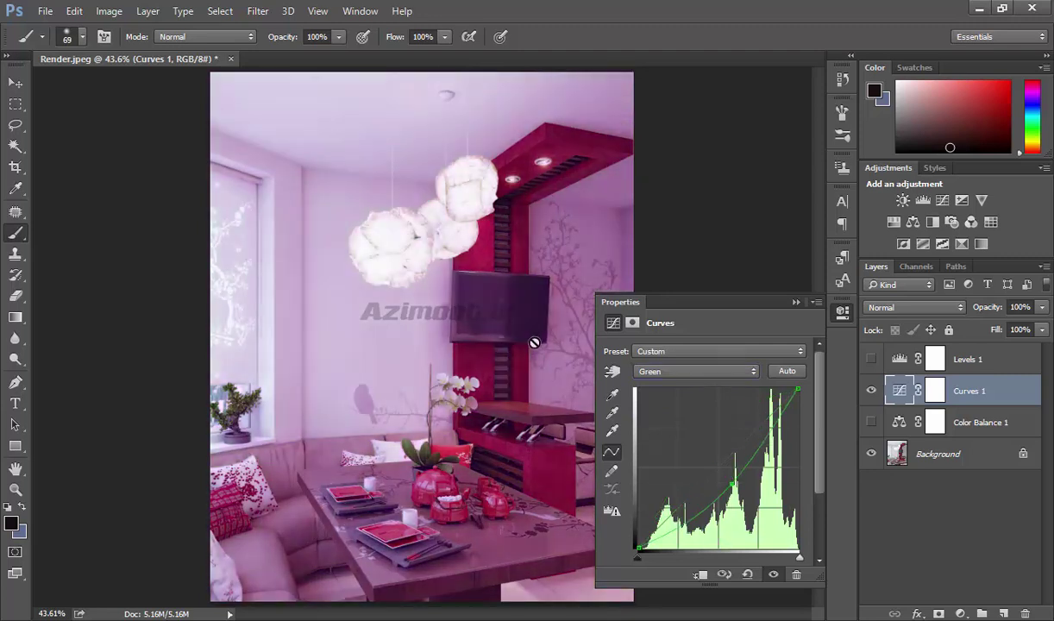
Reset Curves 1 and bend the RGB curve upward to brighten the render
{"action": "left_click", "coordinate": [871, 391]}
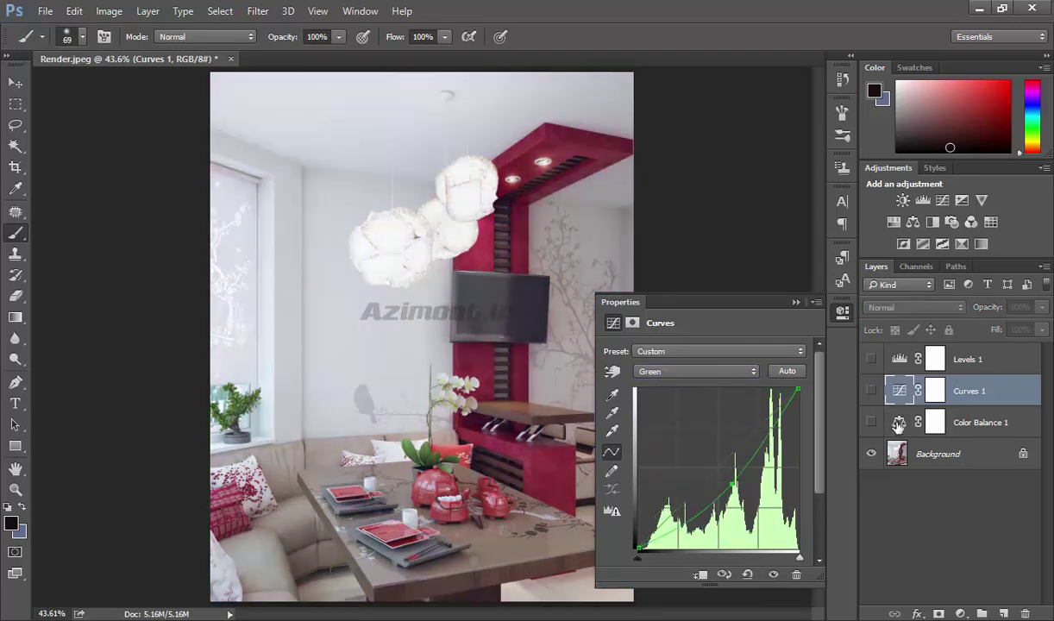
{"action": "left_click", "coordinate": [888, 422]}
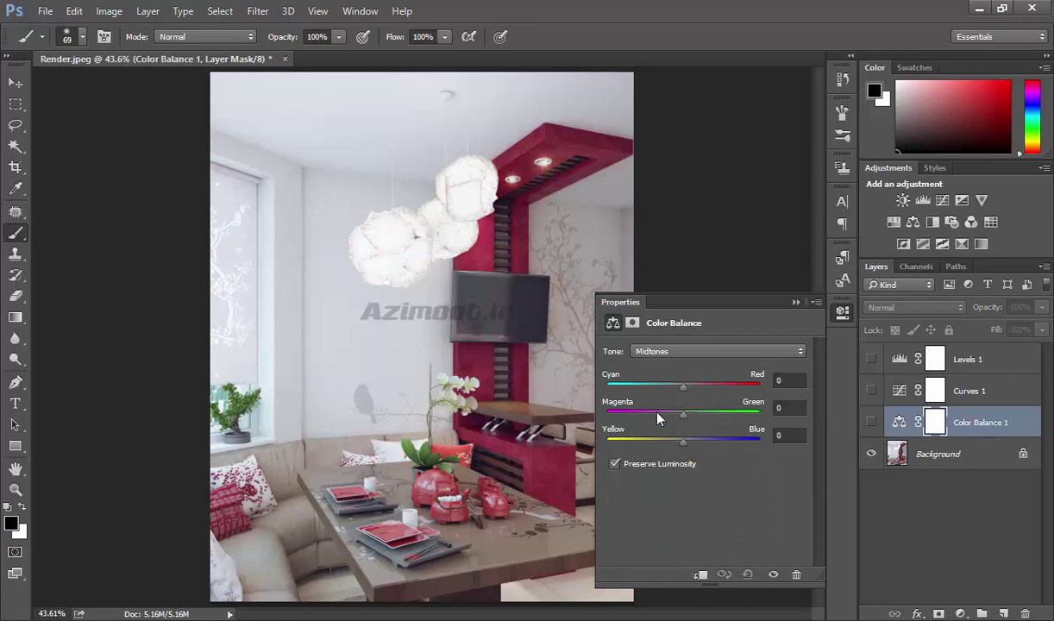
{"action": "left_click", "coordinate": [899, 391]}
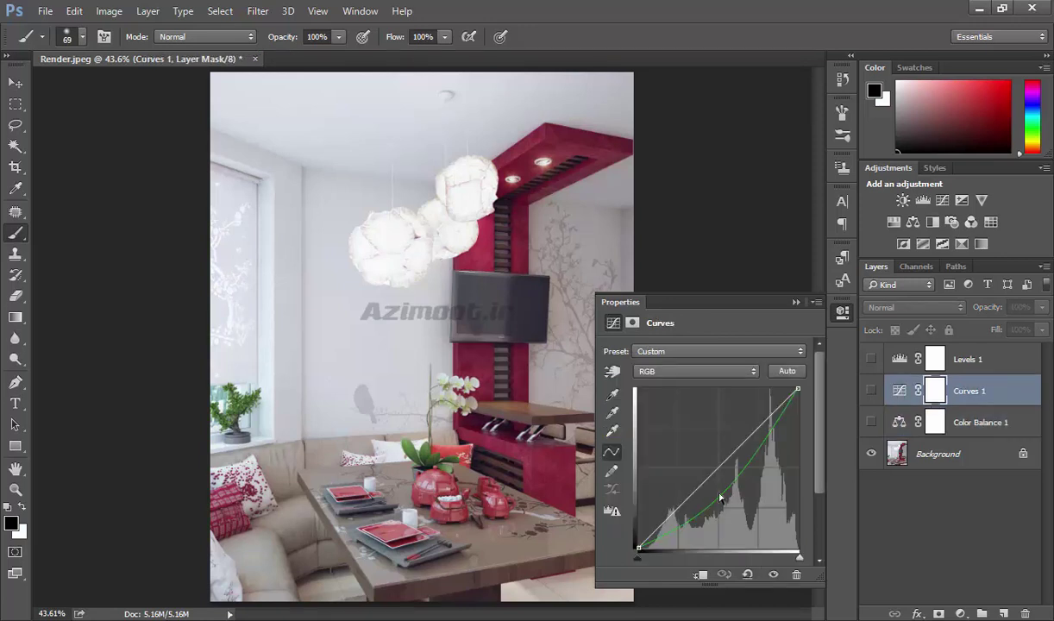
{"action": "left_click", "coordinate": [694, 371]}
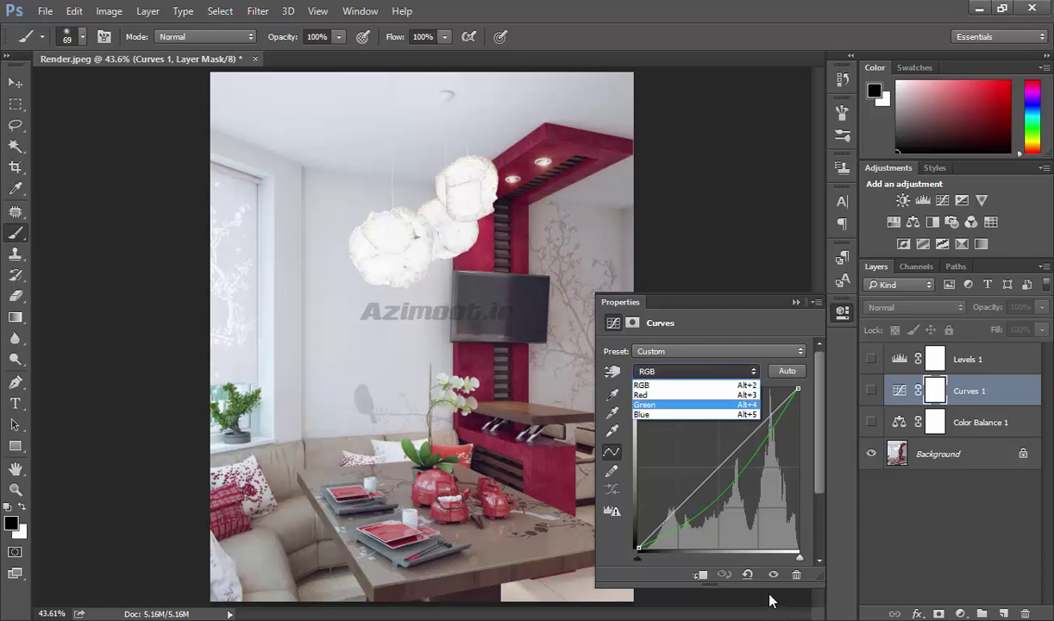
{"action": "left_click", "coordinate": [681, 379]}
{"action": "left_click", "coordinate": [747, 574]}
{"action": "left_click_drag", "start_coordinate": [717, 473], "coordinate": [697, 441]}
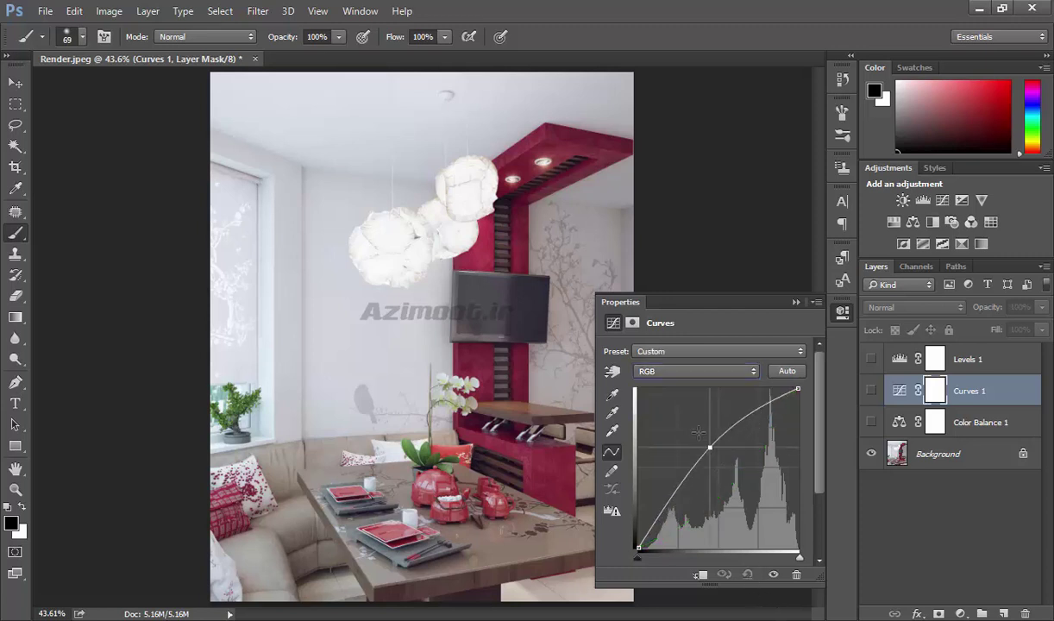
{"action": "left_click", "coordinate": [871, 391]}
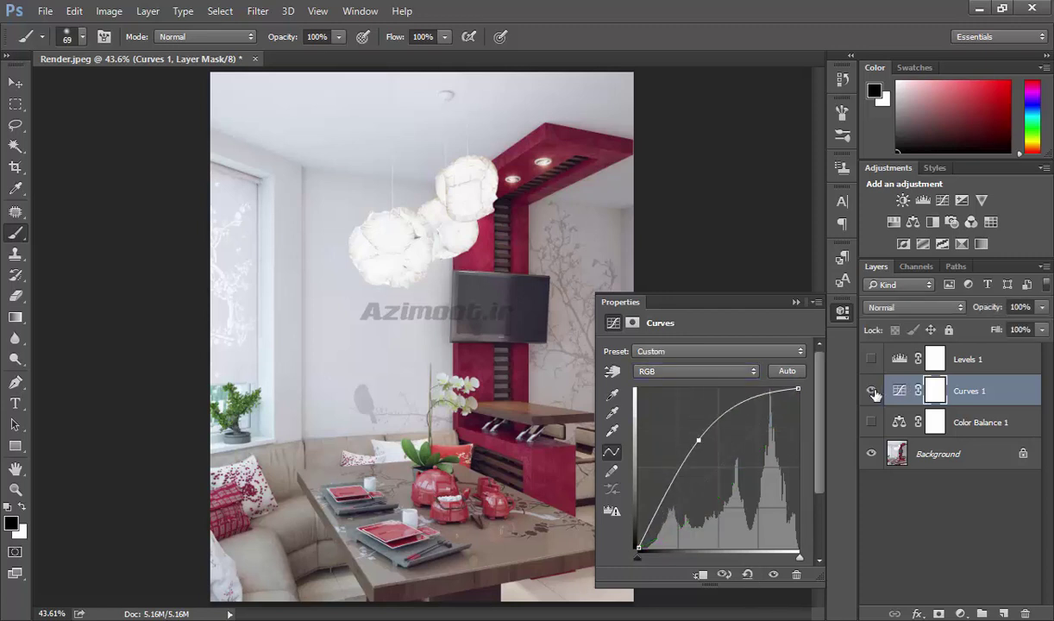
Reset the curve and lower the Green curve for a strong magenta tint
{"action": "left_click", "coordinate": [747, 574]}
{"action": "left_click", "coordinate": [651, 406]}
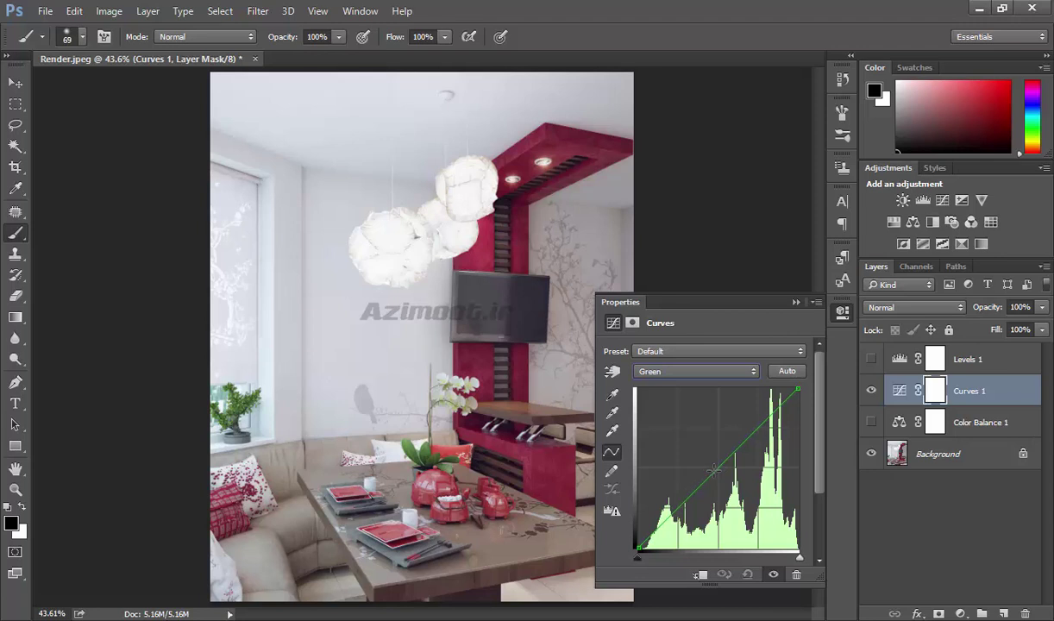
{"action": "mouse_move", "coordinate": [681, 447]}
{"action": "left_mouse_down"}
{"action": "mouse_move", "coordinate": [703, 449]}
{"action": "mouse_move", "coordinate": [736, 482]}
{"action": "left_mouse_up"}
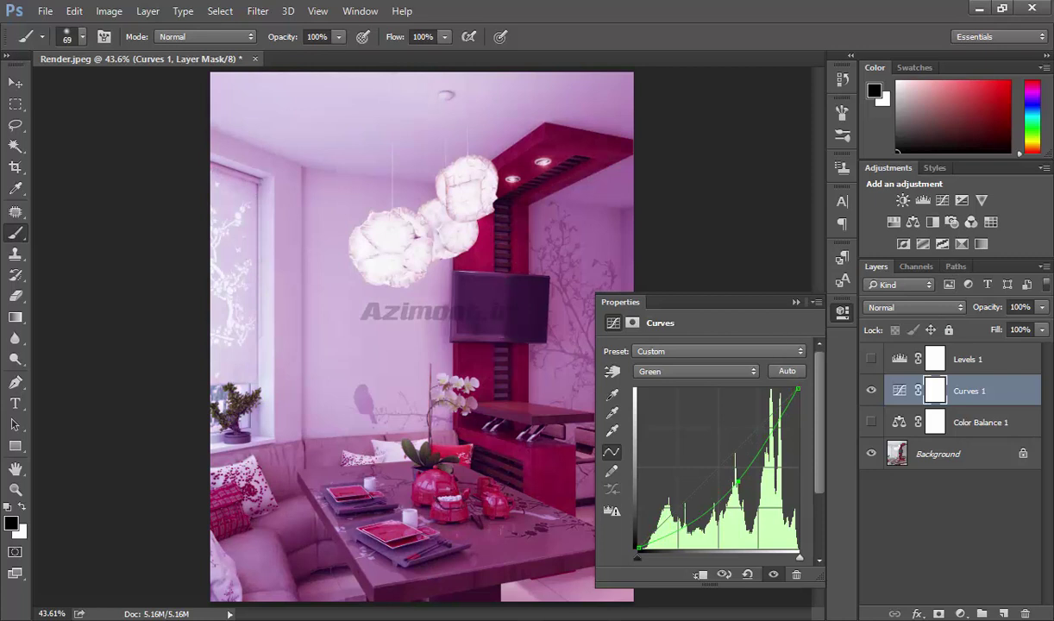
Delete the Levels 1 and Curves 1 layers and make Color Balance 1 visible
{"action": "left_click", "coordinate": [964, 355]}
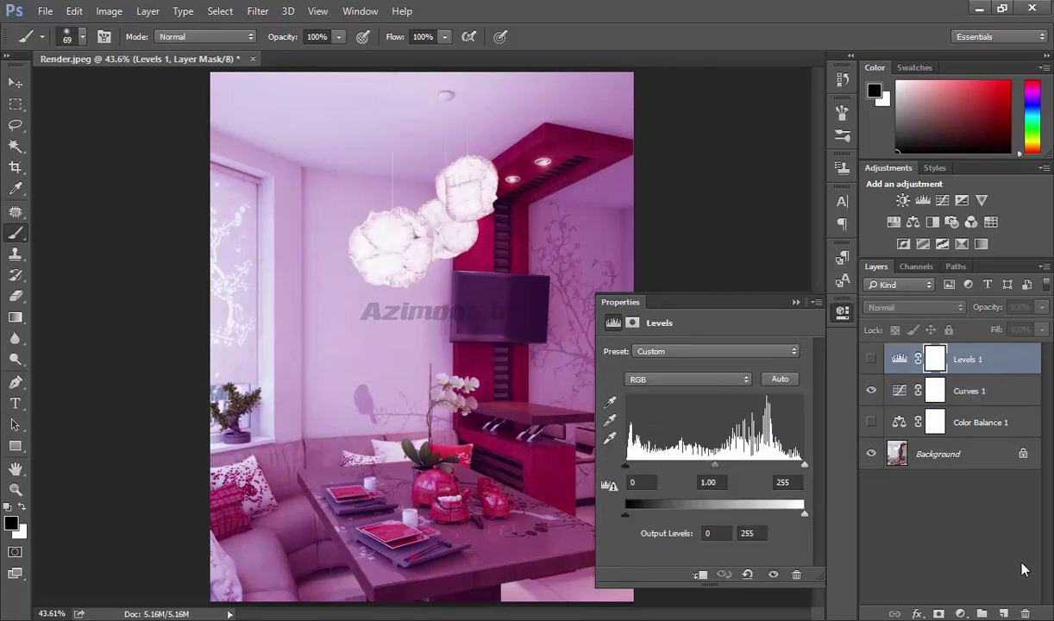
{"action": "left_click", "coordinate": [1026, 612]}
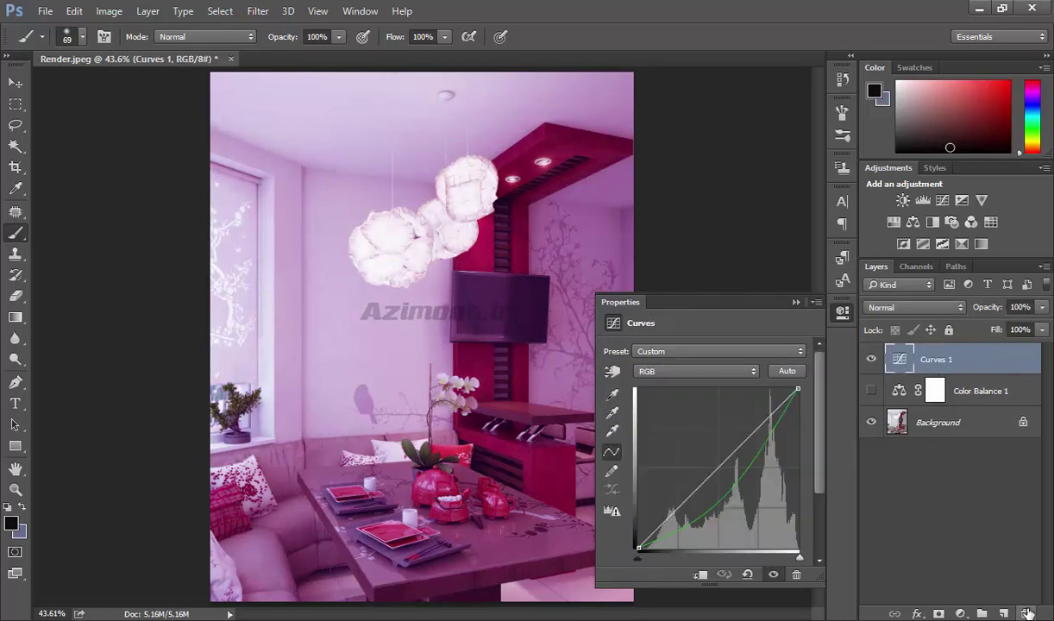
{"action": "left_click", "coordinate": [1026, 612]}
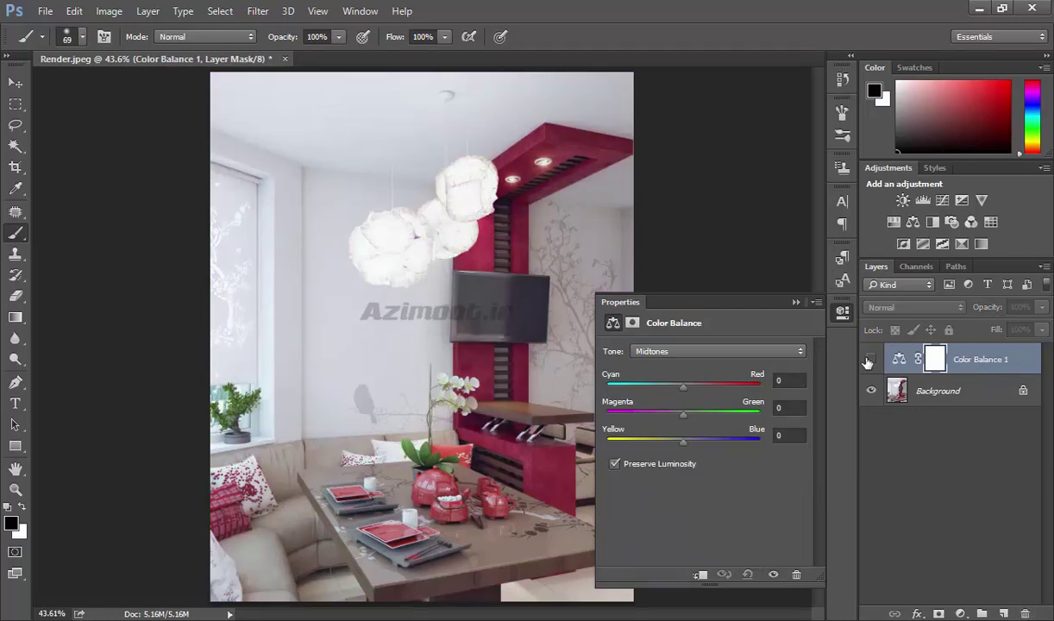
{"action": "left_click", "coordinate": [872, 360]}
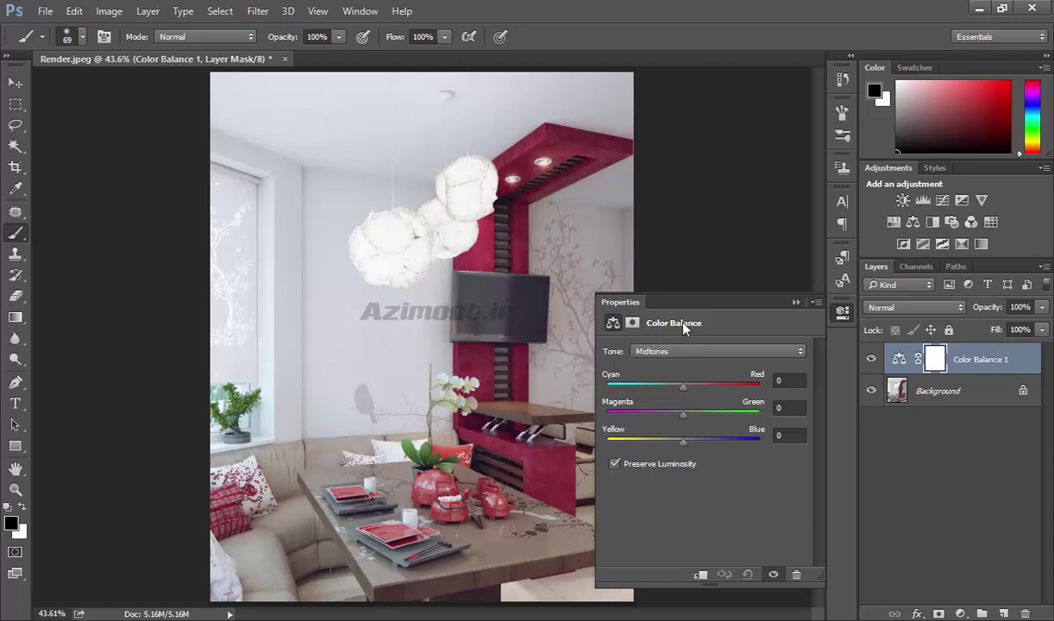
Check the Color Balance tonal range list, then hide the adjustment properties
{"action": "left_click", "coordinate": [654, 352]}
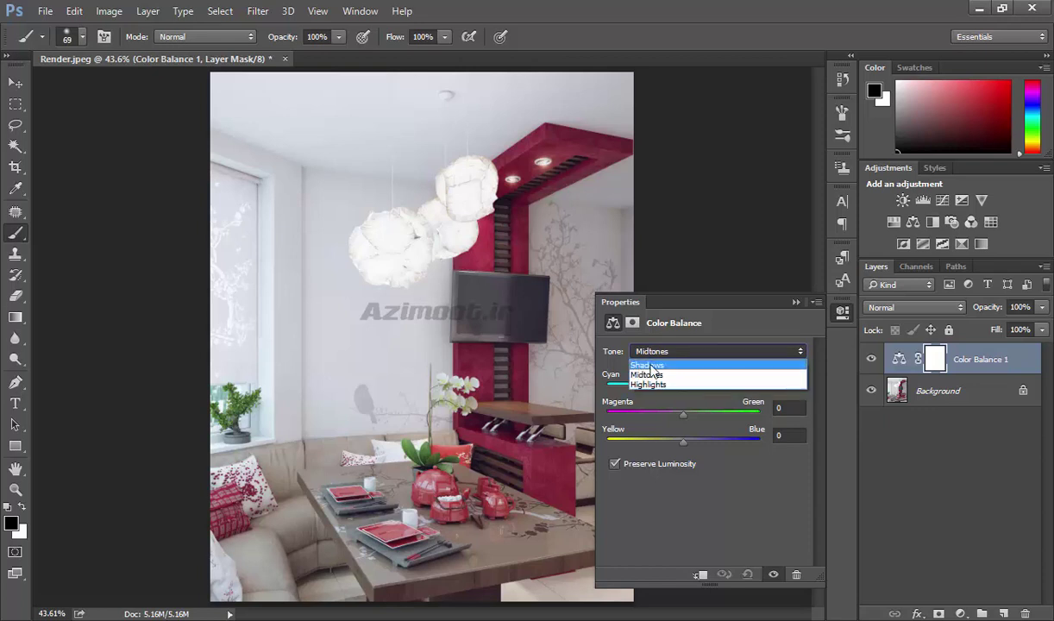
{"action": "left_click", "coordinate": [653, 366]}
{"action": "left_click", "coordinate": [796, 301]}
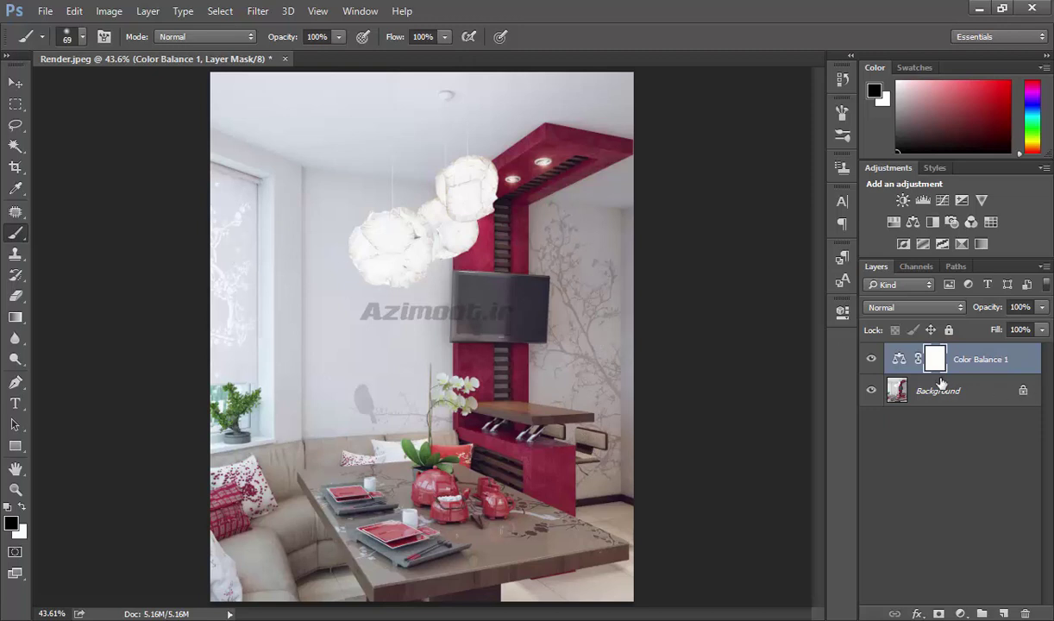
Reopen the Color Balance settings, try a red midtones shift, then reset to zero
{"action": "left_click", "coordinate": [900, 361]}
{"action": "double_click", "coordinate": [899, 364]}
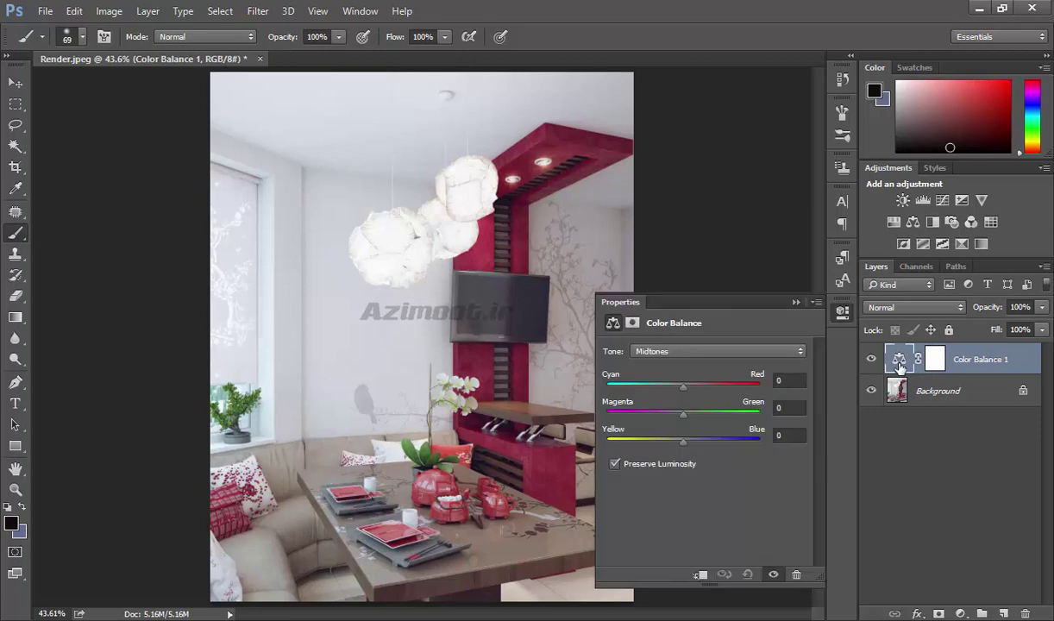
{"action": "mouse_move", "coordinate": [681, 389]}
{"action": "left_mouse_down"}
{"action": "mouse_move", "coordinate": [656, 388]}
{"action": "mouse_move", "coordinate": [725, 385]}
{"action": "mouse_move", "coordinate": [640, 392]}
{"action": "mouse_move", "coordinate": [718, 387]}
{"action": "left_mouse_up"}
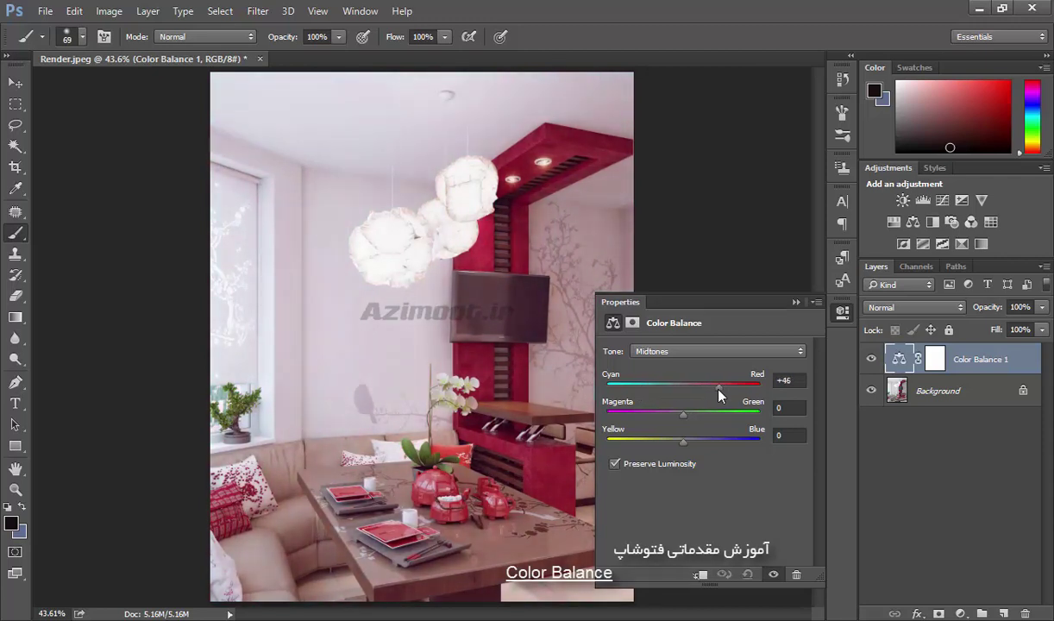
{"action": "left_click", "coordinate": [749, 575]}
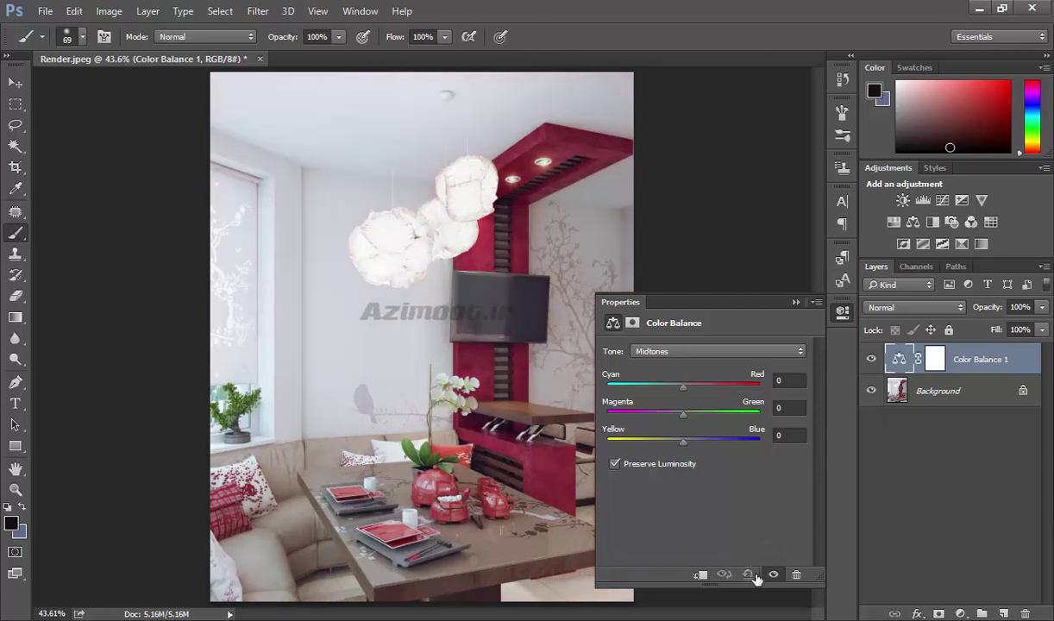
Try red shifts on the Shadows range, then reset Color Balance to defaults
{"action": "left_click", "coordinate": [678, 353]}
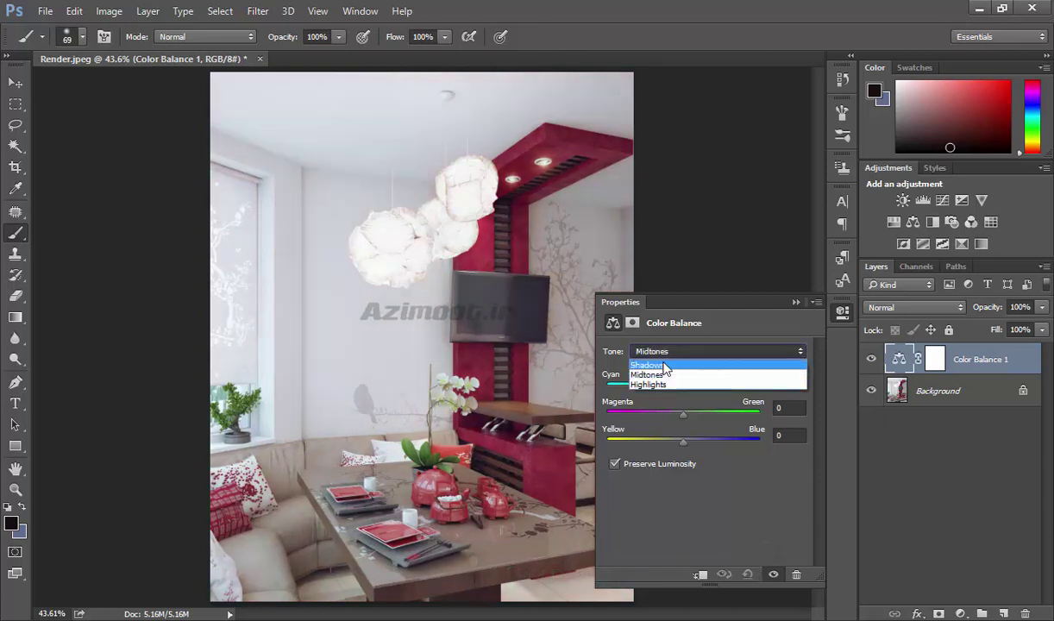
{"action": "left_click", "coordinate": [664, 364]}
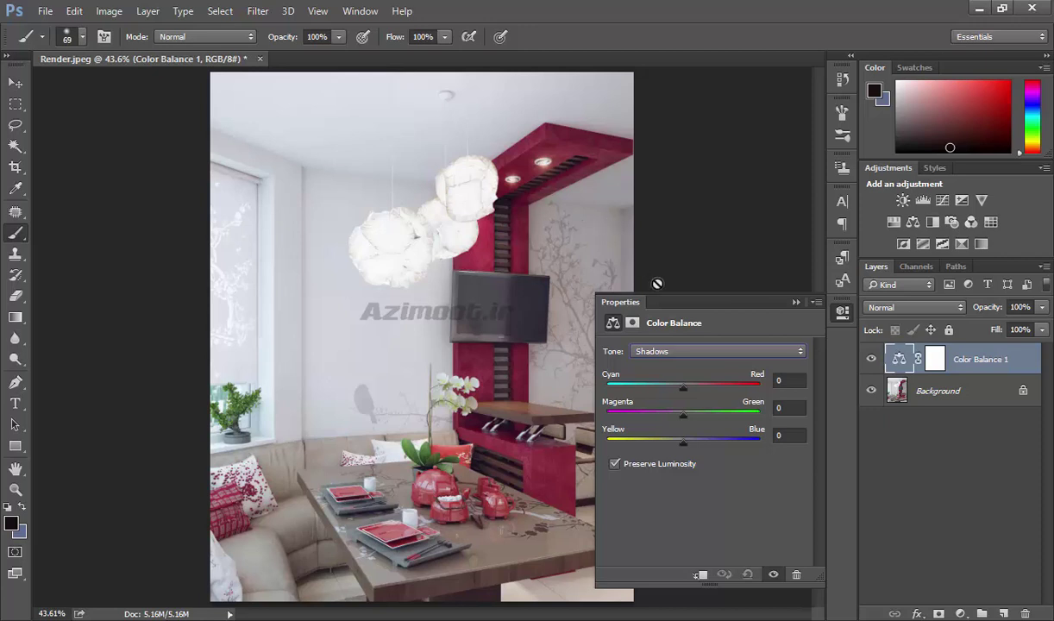
{"action": "mouse_move", "coordinate": [682, 389]}
{"action": "left_mouse_down"}
{"action": "mouse_move", "coordinate": [650, 388]}
{"action": "mouse_move", "coordinate": [703, 390]}
{"action": "mouse_move", "coordinate": [663, 390]}
{"action": "left_mouse_up"}
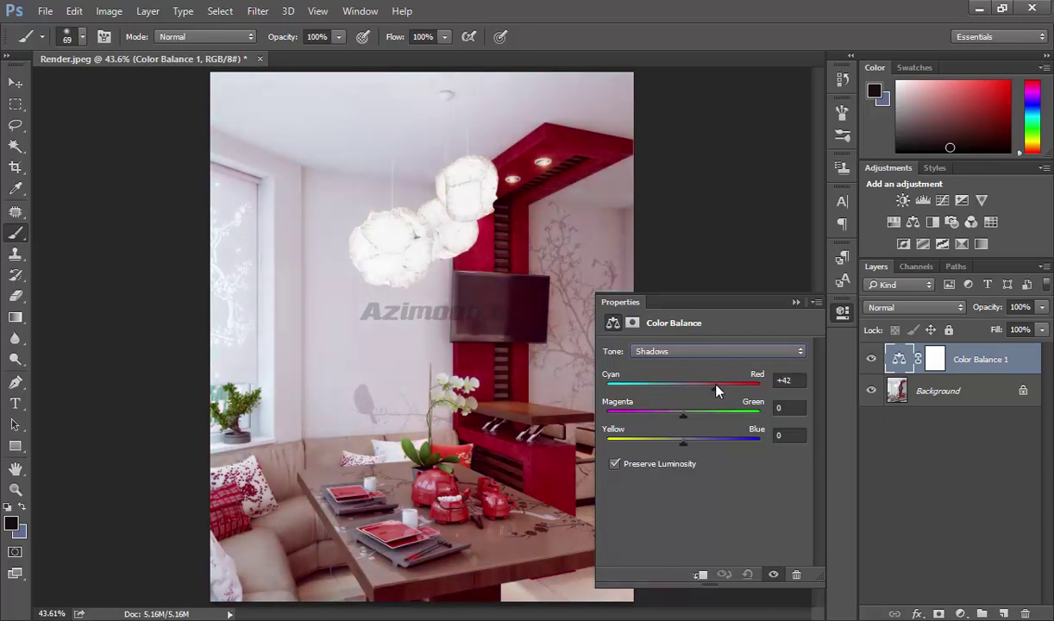
{"action": "left_click_drag", "start_coordinate": [704, 390], "coordinate": [690, 394]}
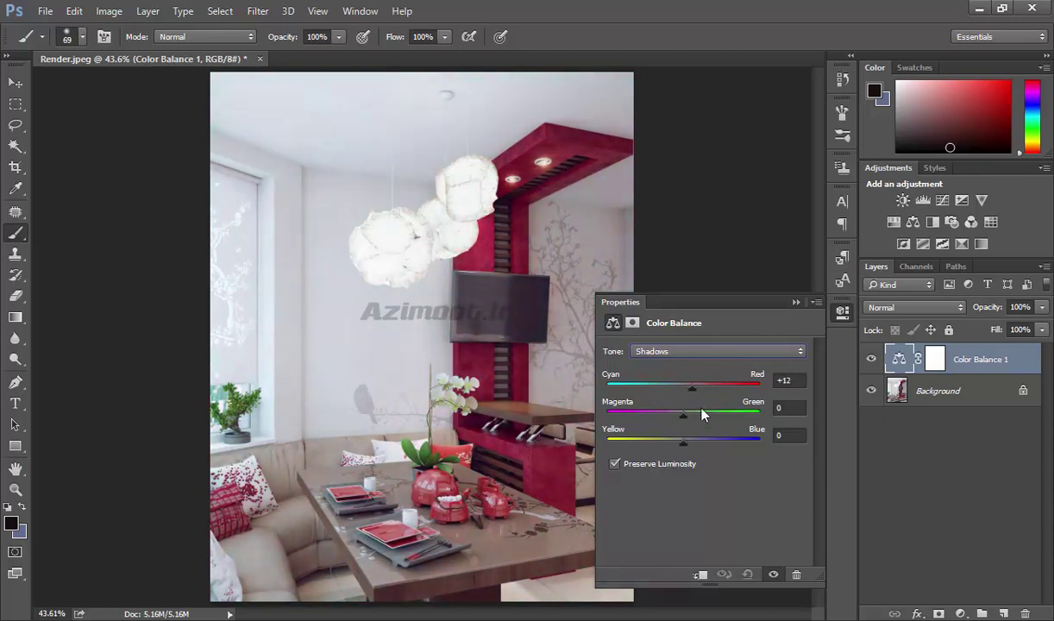
{"action": "left_click", "coordinate": [746, 574]}
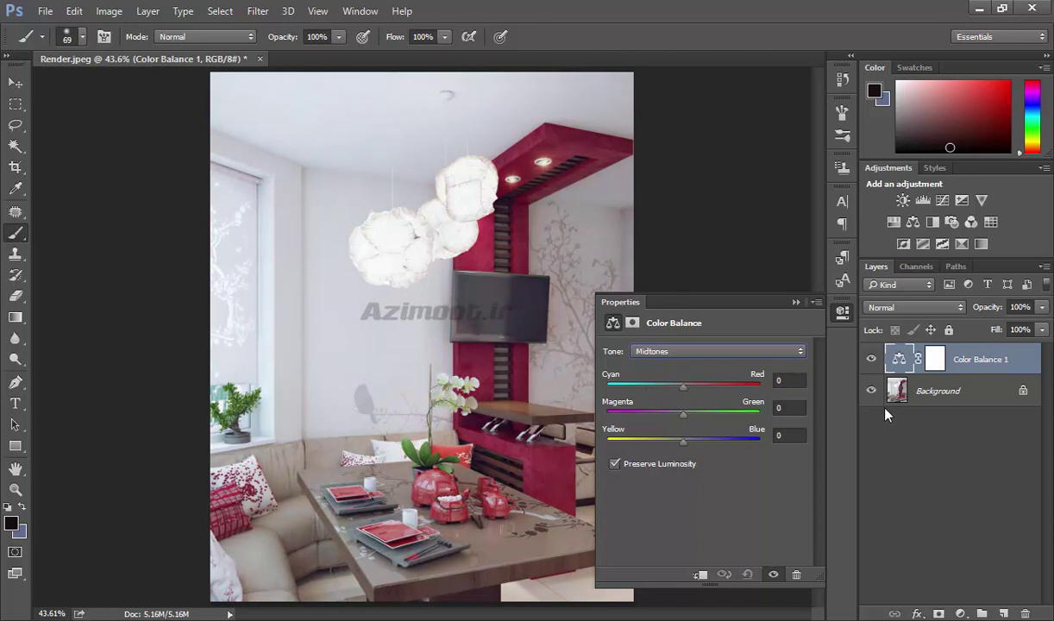
Hide Color Balance 1 and add a Levels adjustment layer, browsing its presets
{"action": "left_click", "coordinate": [871, 359]}
{"action": "left_click", "coordinate": [924, 200]}
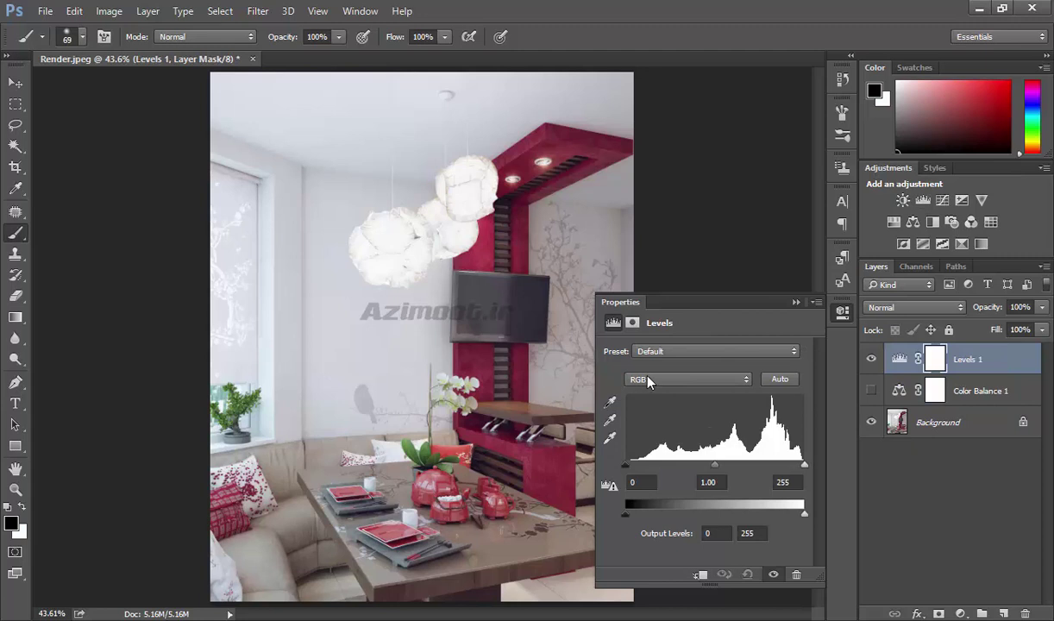
{"action": "left_click", "coordinate": [660, 351]}
Add a Curves layer set to Red, hide Curves 1 and Levels 1, and show Color Balance 1
{"action": "left_click", "coordinate": [942, 201]}
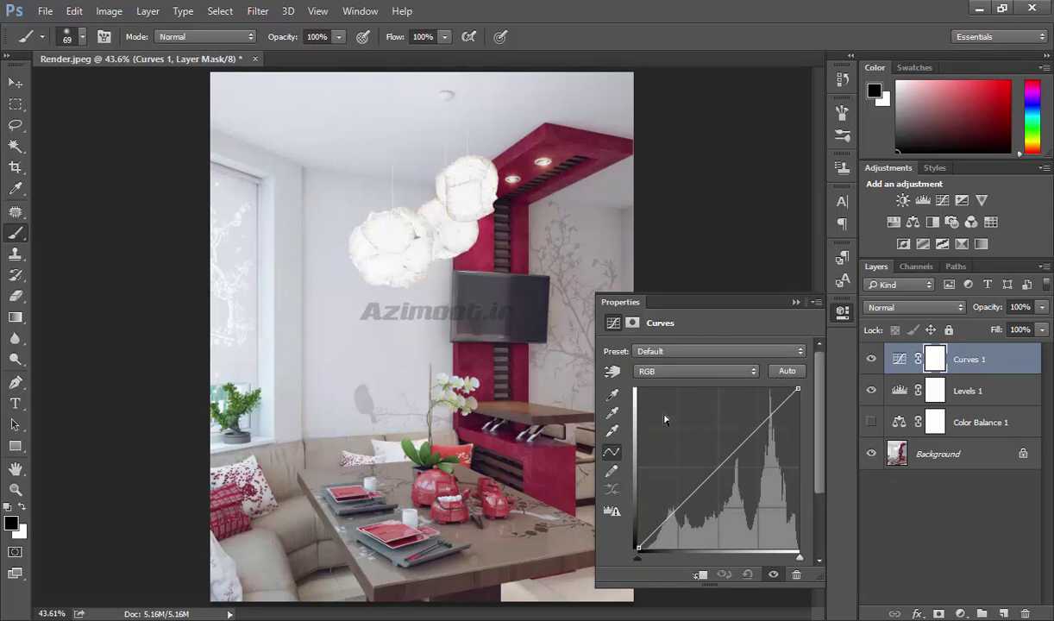
{"action": "left_click", "coordinate": [656, 371]}
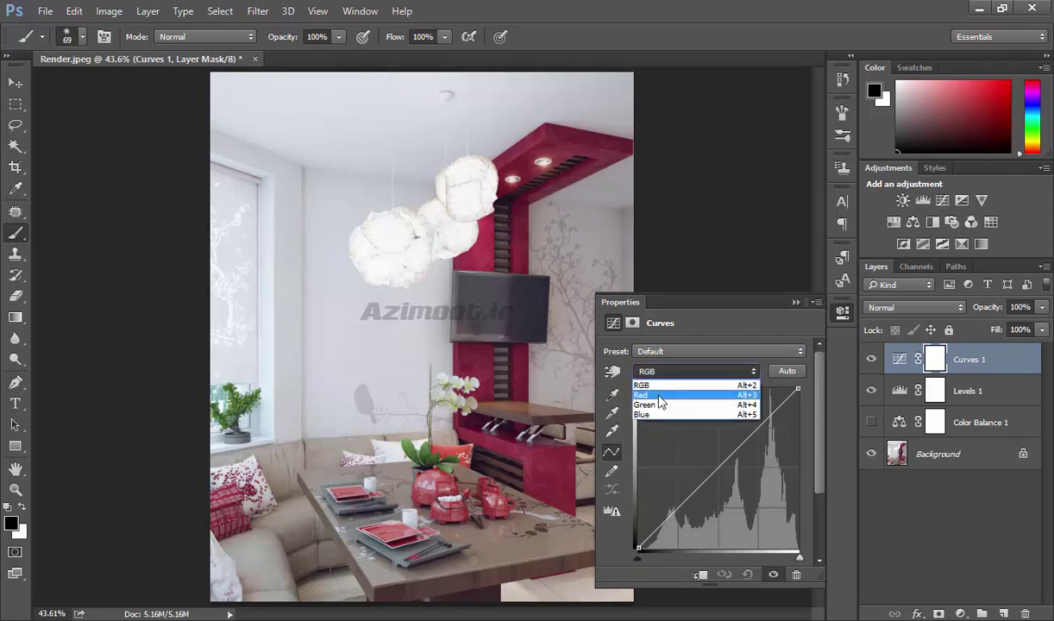
{"action": "left_click", "coordinate": [660, 395]}
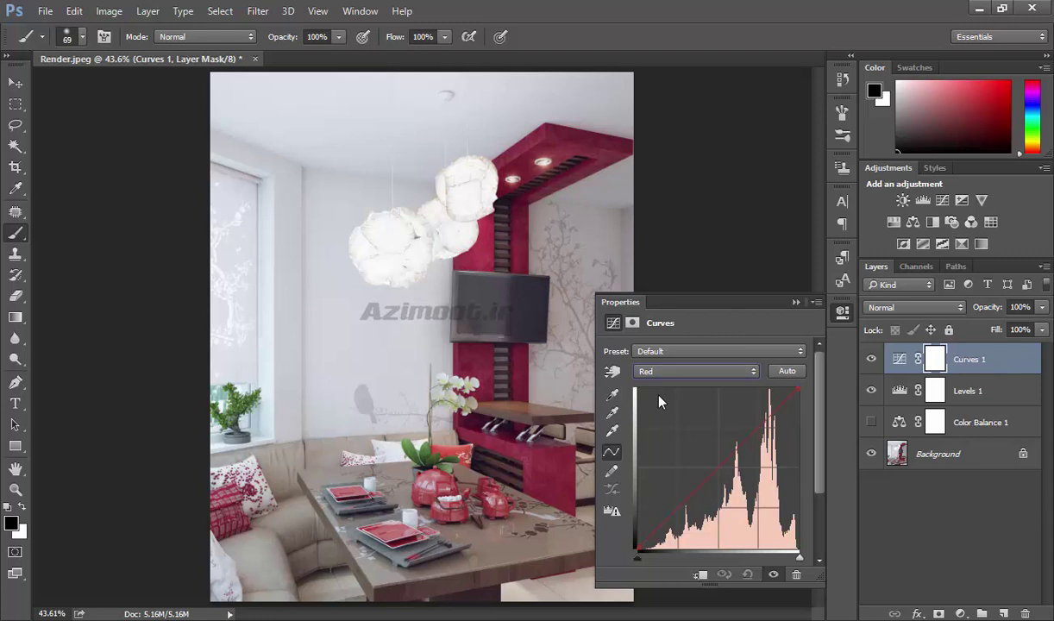
{"action": "left_click", "coordinate": [872, 358]}
{"action": "left_click", "coordinate": [871, 390]}
{"action": "left_click", "coordinate": [871, 422]}
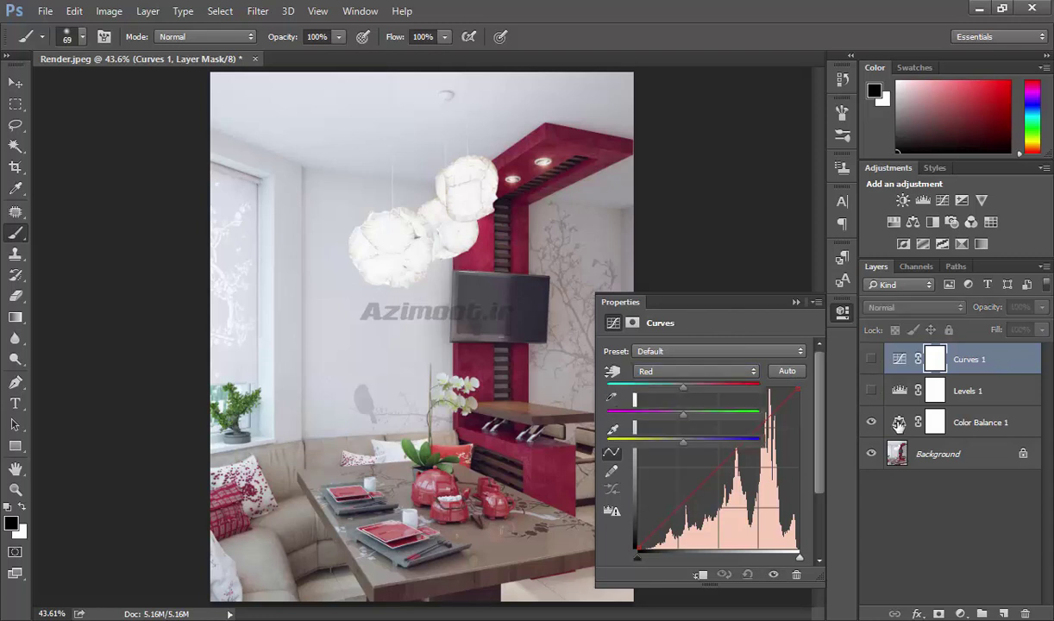
Give Color Balance 1's Highlights a slight blue tint
{"action": "left_click", "coordinate": [897, 422]}
{"action": "left_click", "coordinate": [659, 353]}
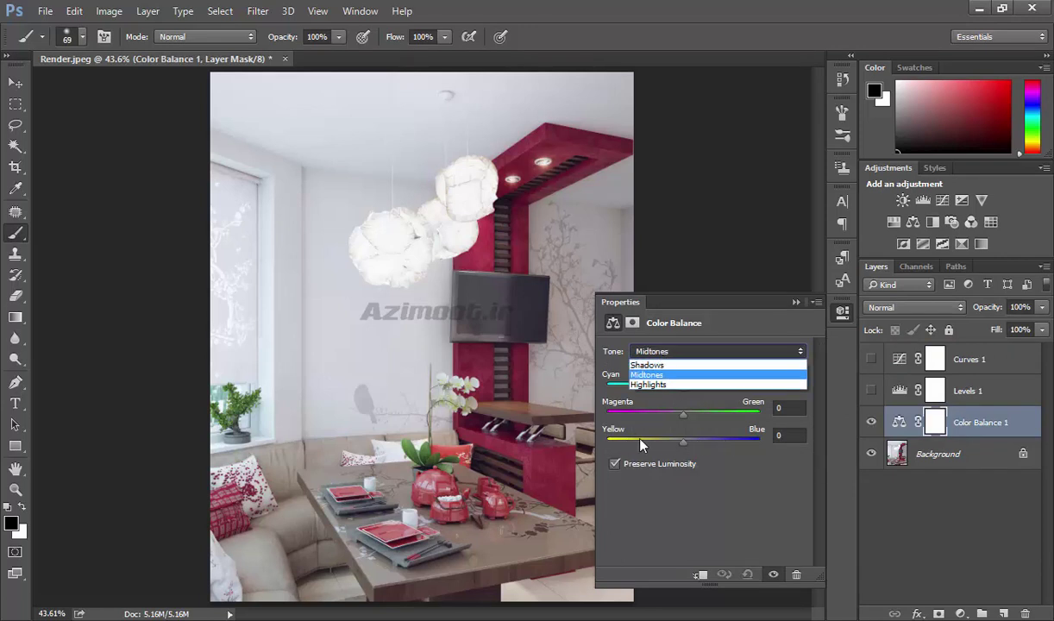
{"action": "left_click", "coordinate": [653, 385]}
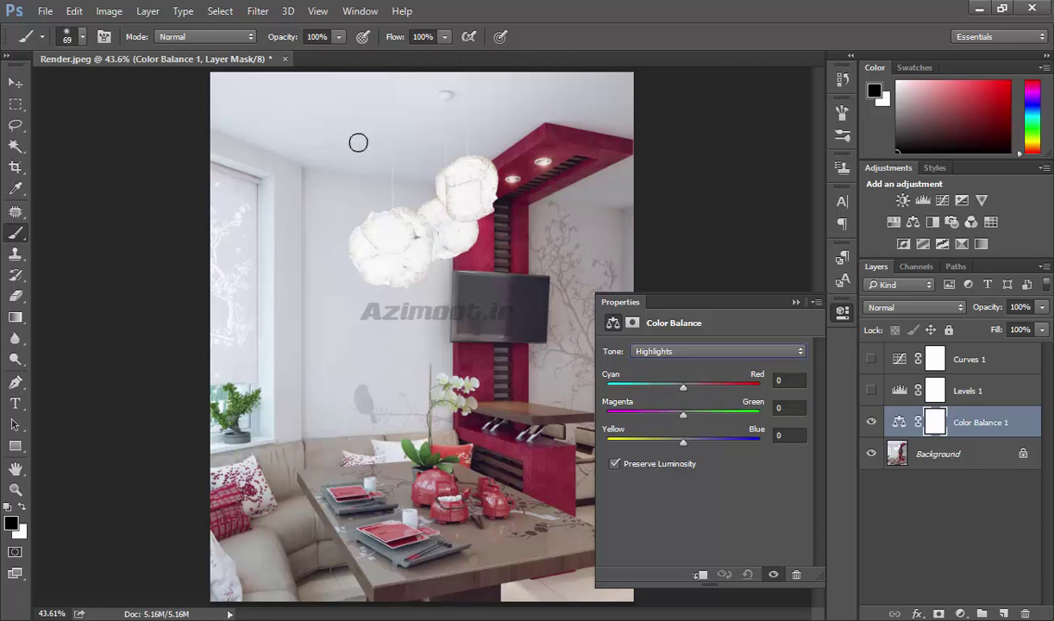
{"action": "left_click_drag", "start_coordinate": [685, 445], "coordinate": [689, 444]}
Reset Color Balance and nudge the Shadows +1 toward green
{"action": "left_click", "coordinate": [746, 575]}
{"action": "left_click", "coordinate": [663, 354]}
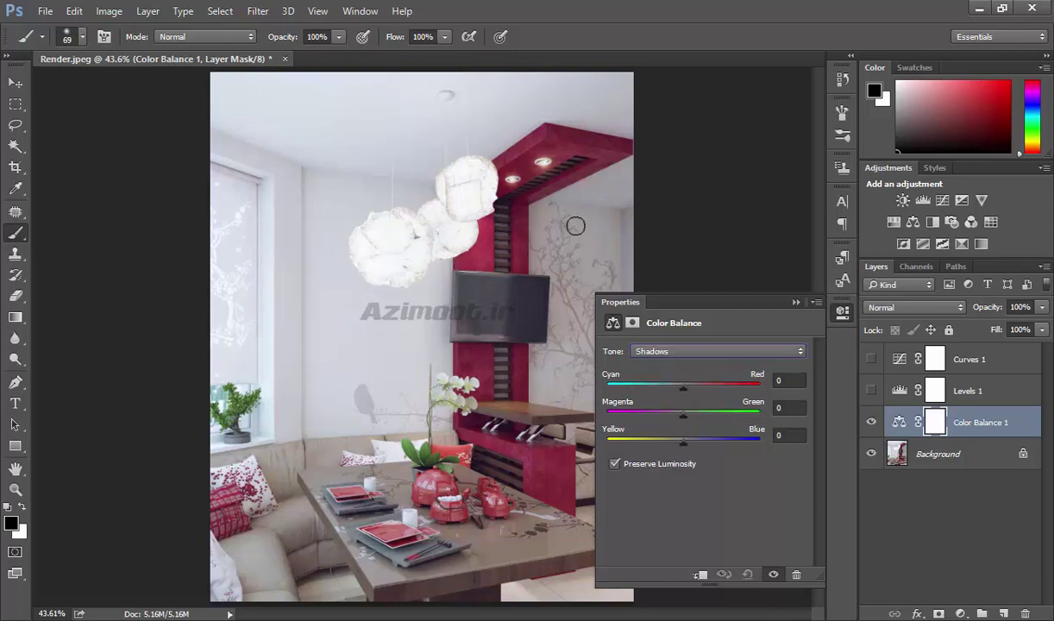
{"action": "mouse_move", "coordinate": [682, 413]}
{"action": "left_mouse_down"}
{"action": "mouse_move", "coordinate": [659, 417]}
{"action": "mouse_move", "coordinate": [720, 417]}
{"action": "mouse_move", "coordinate": [662, 420]}
{"action": "mouse_move", "coordinate": [684, 416]}
{"action": "left_mouse_up"}
Reset Color Balance, shift midtones toward cyan and blue, and hide the layer to compare
{"action": "left_click", "coordinate": [746, 576]}
{"action": "left_click", "coordinate": [674, 386]}
{"action": "left_click", "coordinate": [692, 439]}
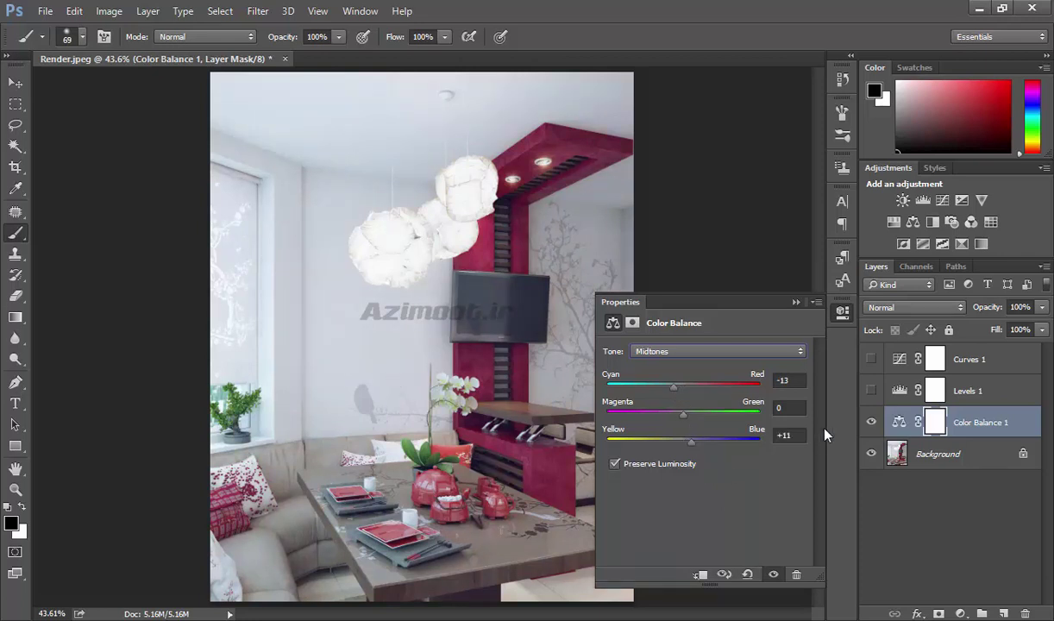
{"action": "left_click", "coordinate": [871, 421]}
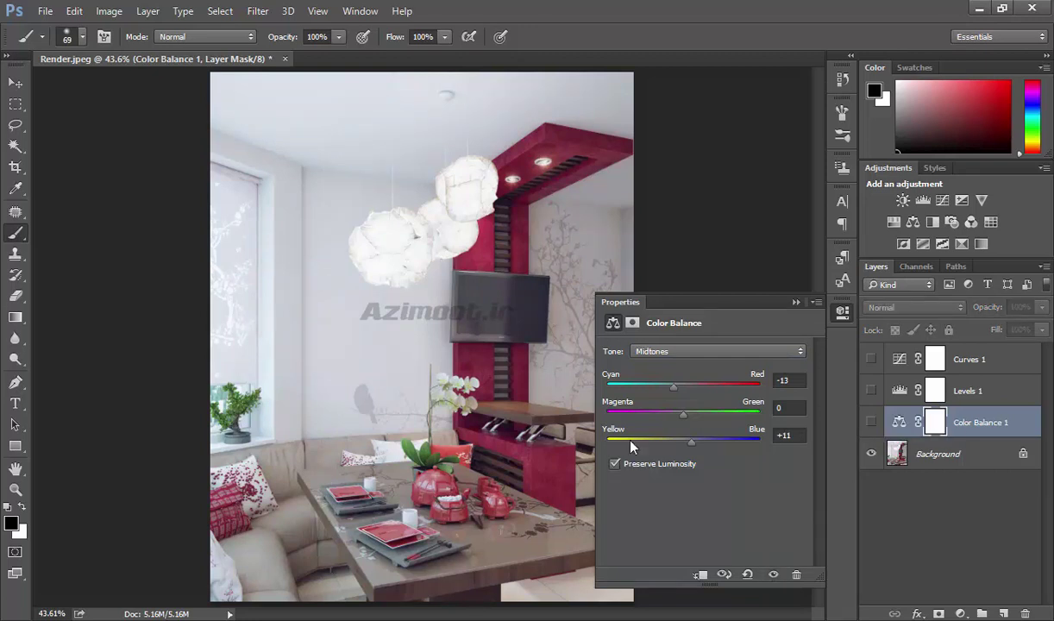
Warm the midtones to Cyan–Red +20 and Yellow–Blue -27 with Color Balance 1 visible
{"action": "left_click", "coordinate": [689, 391]}
{"action": "left_click", "coordinate": [670, 441]}
{"action": "left_click", "coordinate": [696, 386]}
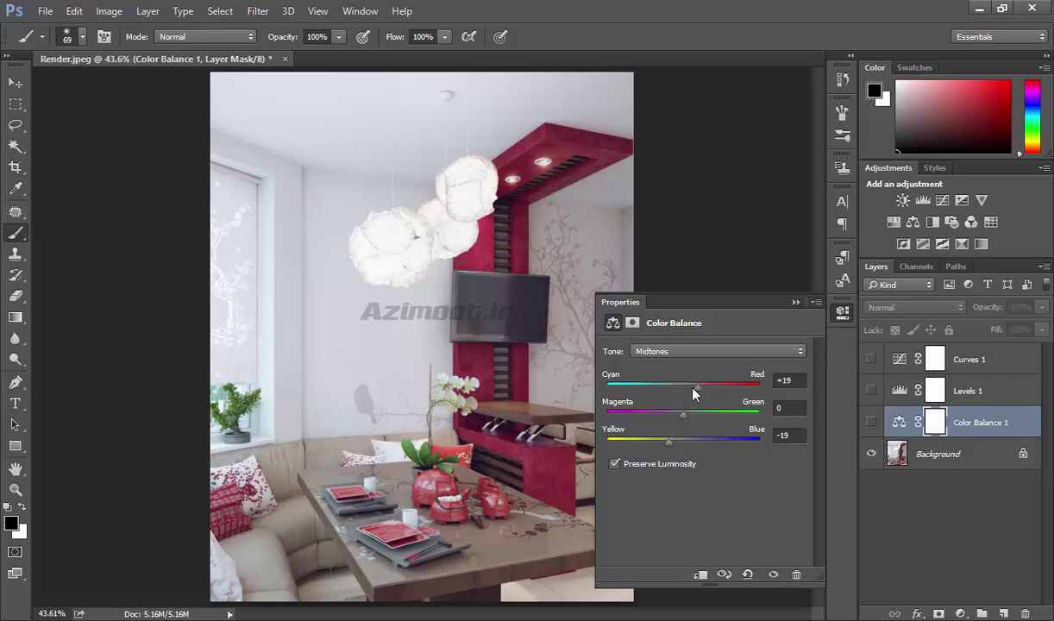
{"action": "left_click", "coordinate": [656, 441]}
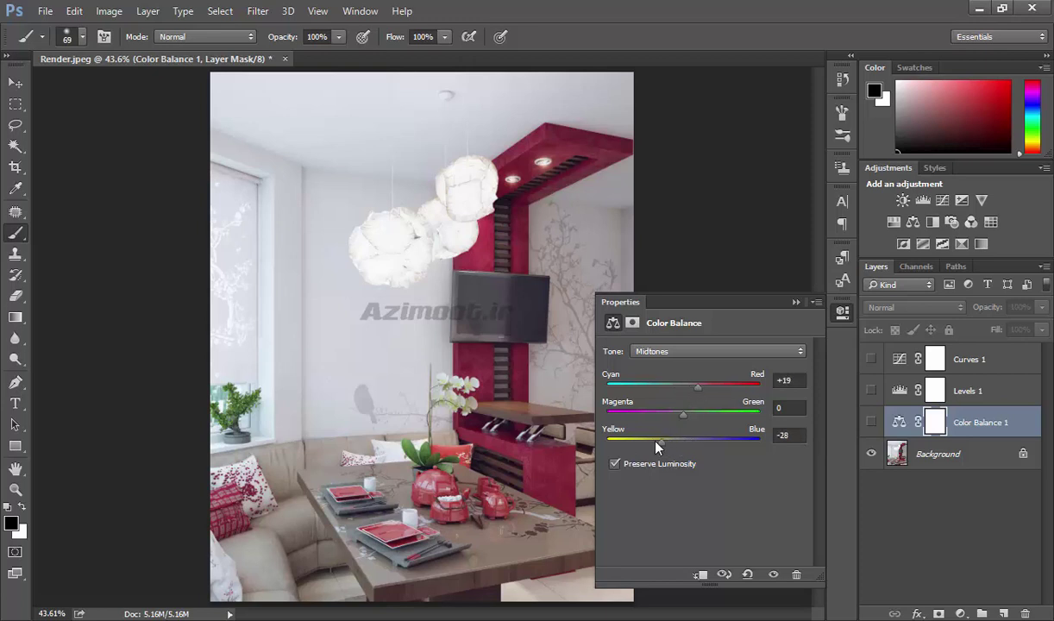
{"action": "left_click", "coordinate": [871, 423]}
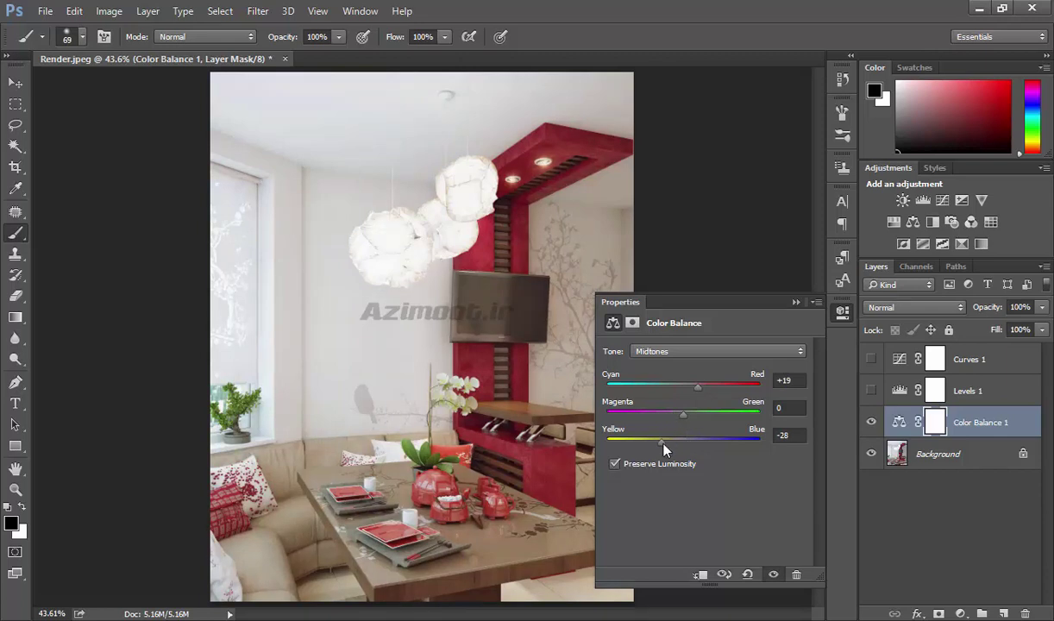
{"action": "left_click_drag", "start_coordinate": [661, 440], "coordinate": [671, 440]}
{"action": "left_click_drag", "start_coordinate": [670, 440], "coordinate": [662, 439]}
{"action": "left_click_drag", "start_coordinate": [697, 393], "coordinate": [700, 393]}
Reset Color Balance 1 midtones so Cyan–Red, Magenta–Green and Yellow–Blue read 0
{"action": "left_click", "coordinate": [679, 388]}
{"action": "left_click", "coordinate": [747, 575]}
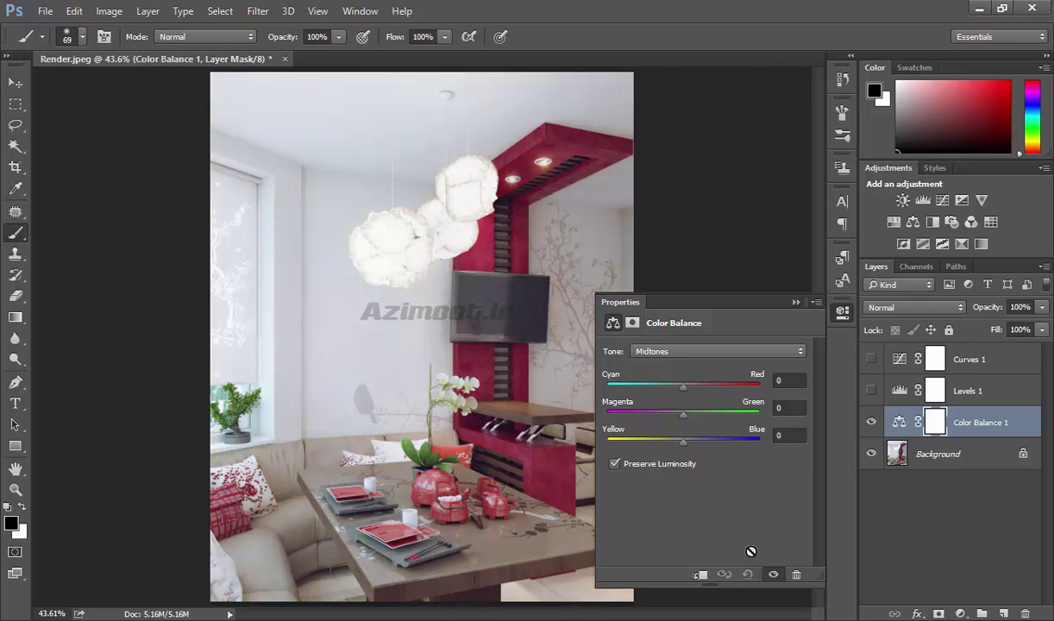